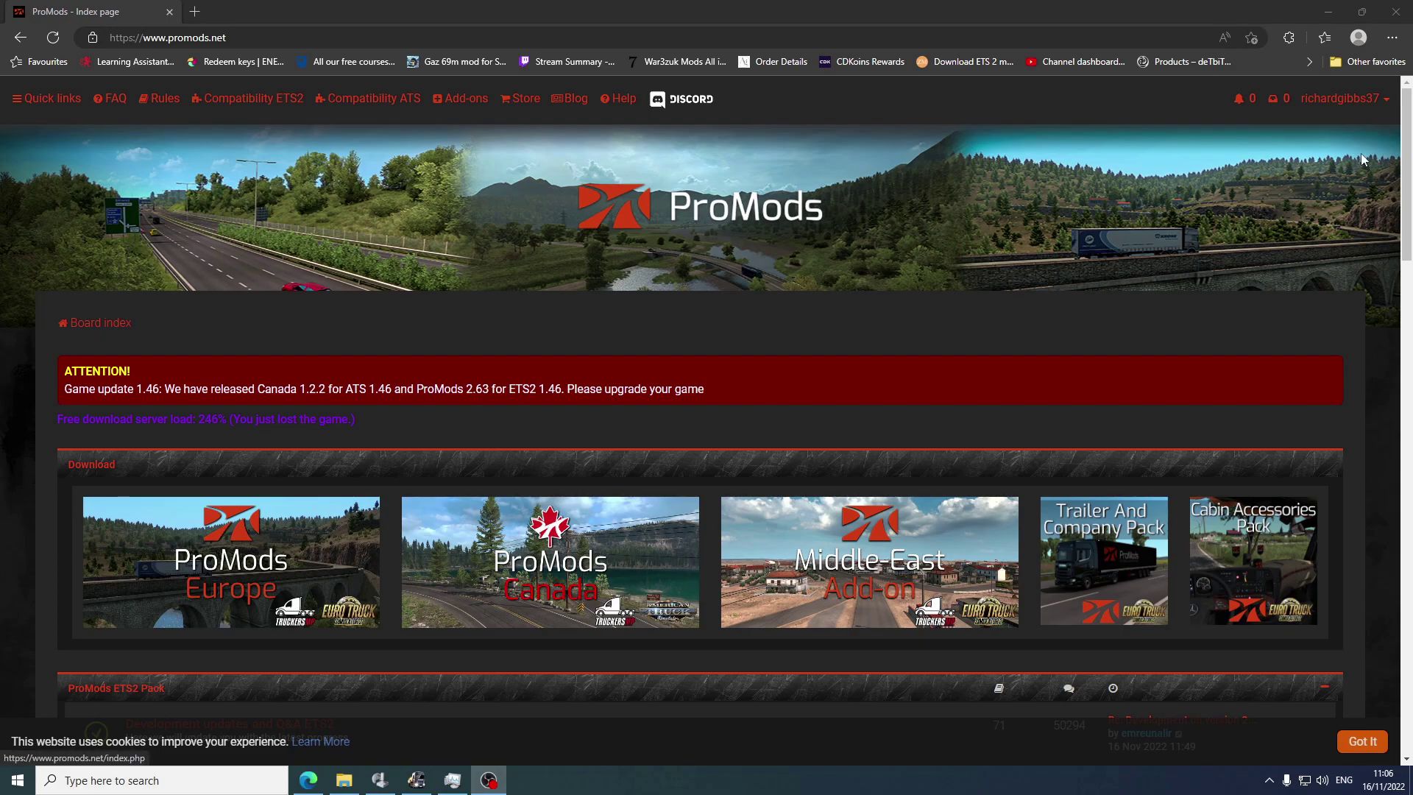
Start the ProMods Europe installation and open the page for generating the def file
{"action": "left_click", "coordinate": [270, 574]}
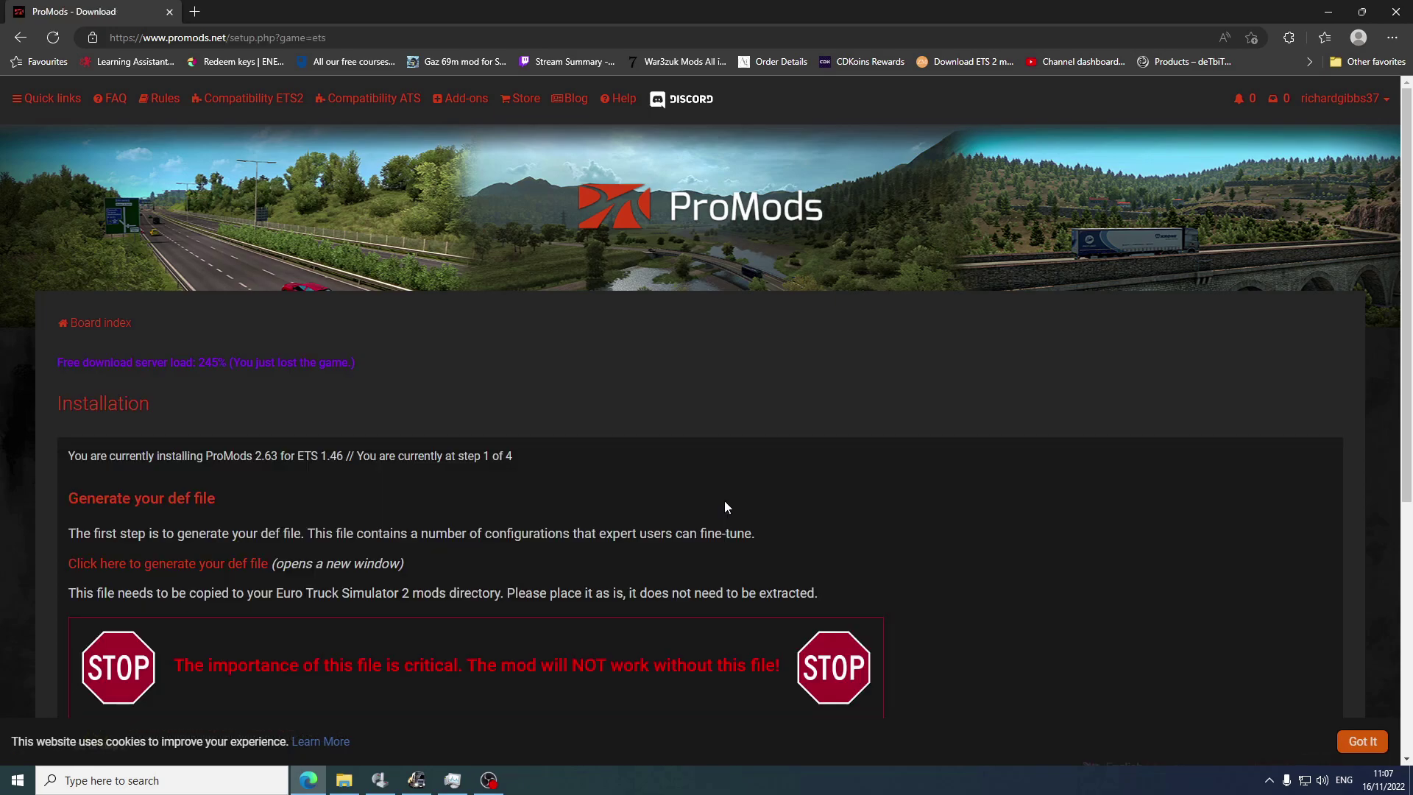
{"action": "scroll", "coordinate": [184, 441], "scroll_direction": "down", "scroll_amount": 3}
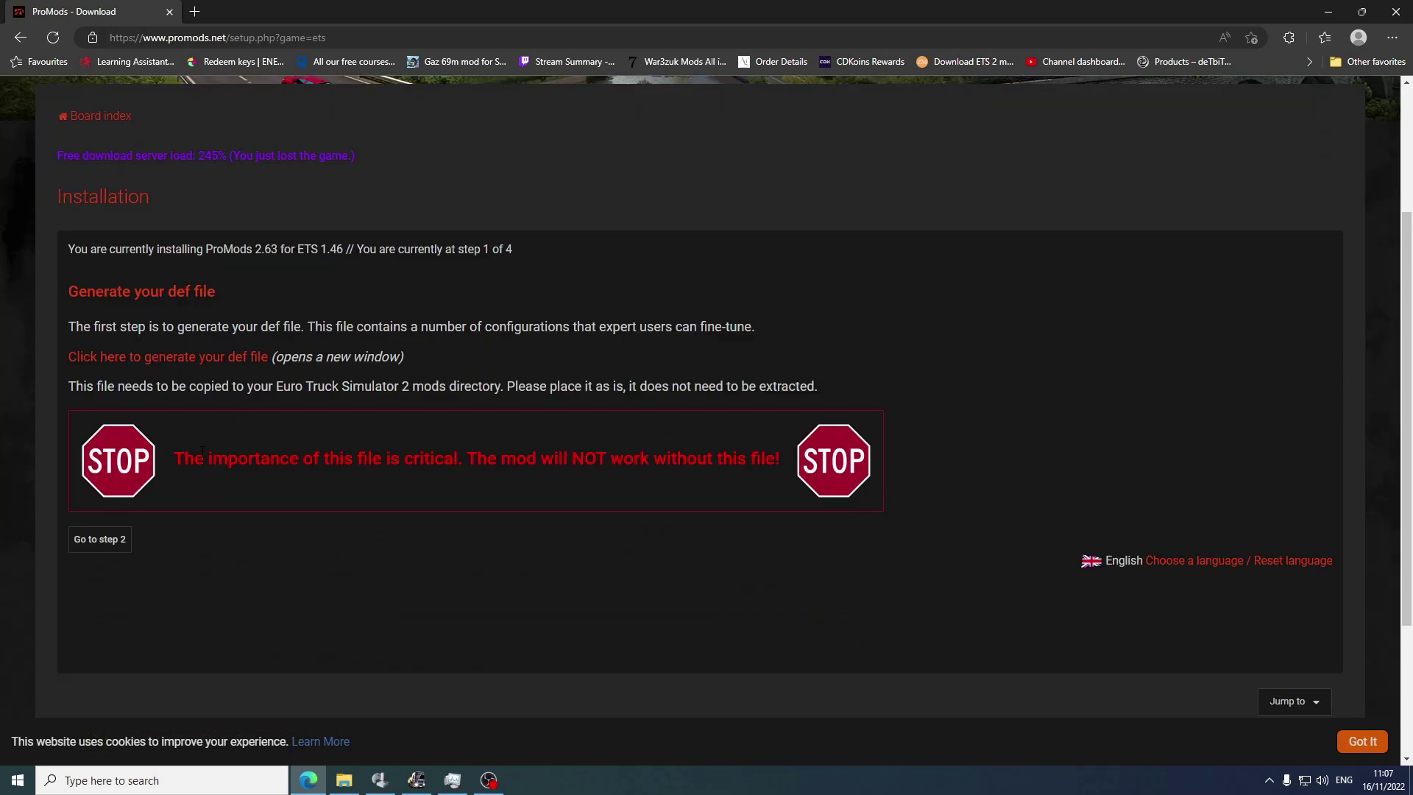
{"action": "left_click", "coordinate": [187, 364]}
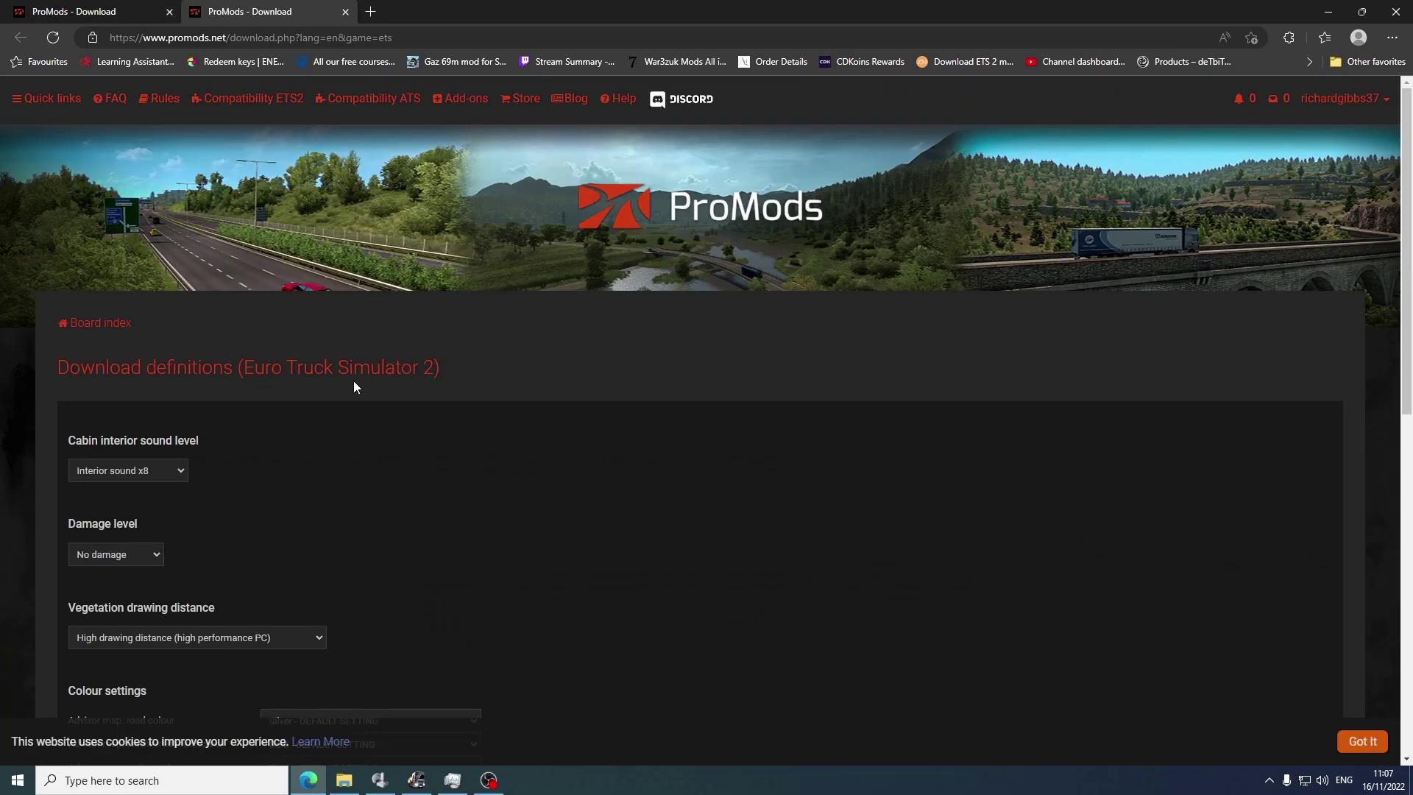
Review the def file settings from cabin sound level to Special Transport DLC and close the generator page
{"action": "scroll", "coordinate": [302, 464], "scroll_direction": "down", "scroll_amount": 3}
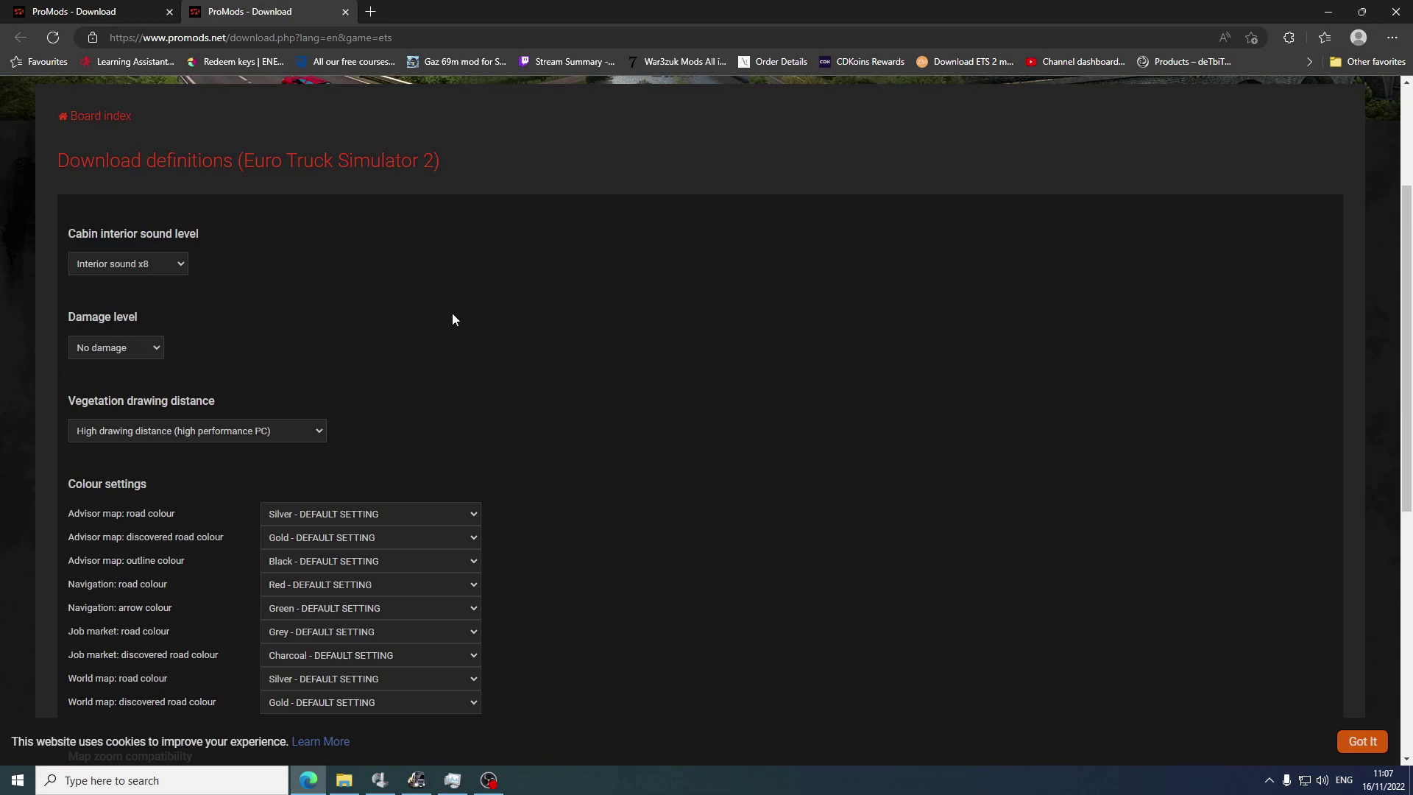
{"action": "scroll", "coordinate": [354, 318], "scroll_direction": "down", "scroll_amount": 2}
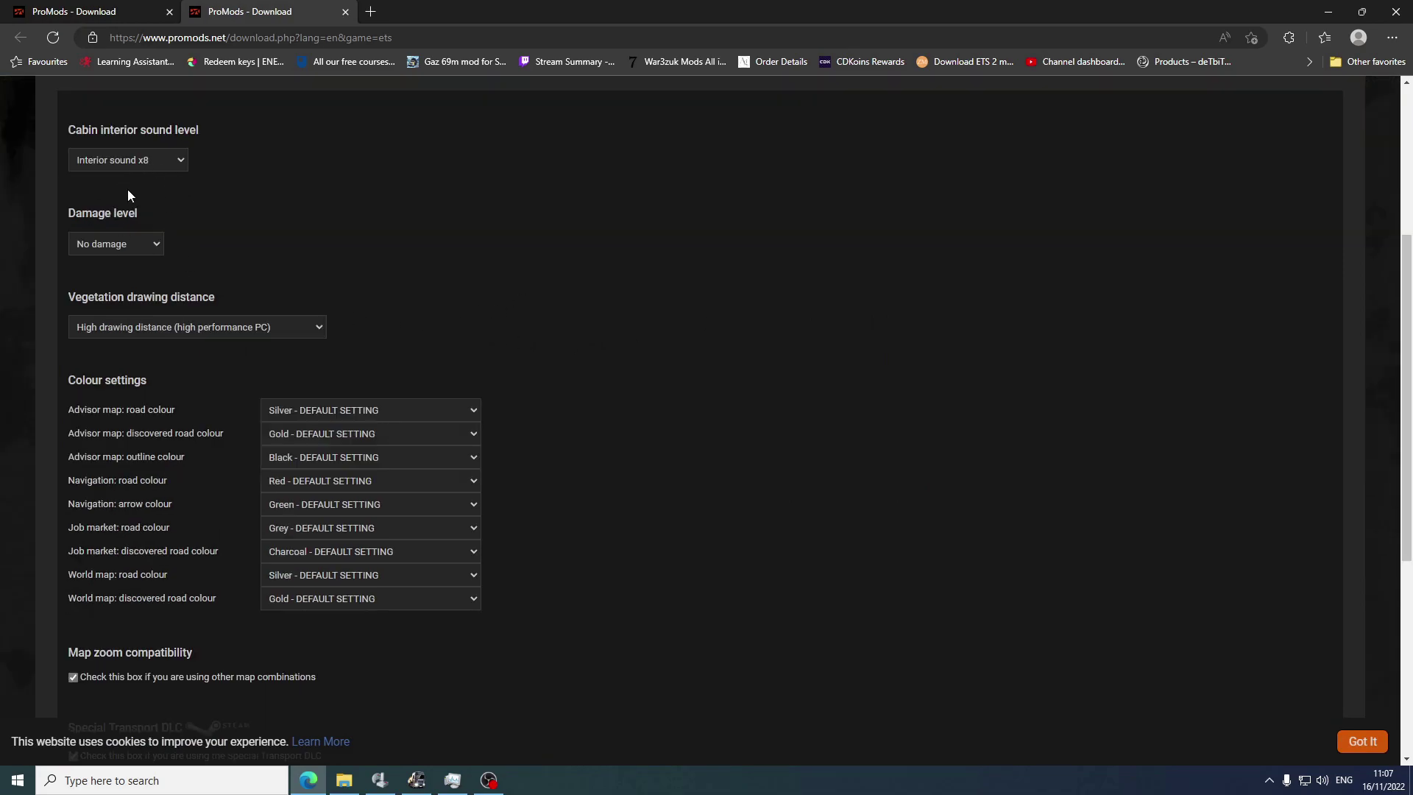
{"action": "scroll", "coordinate": [381, 637], "scroll_direction": "down", "scroll_amount": 3}
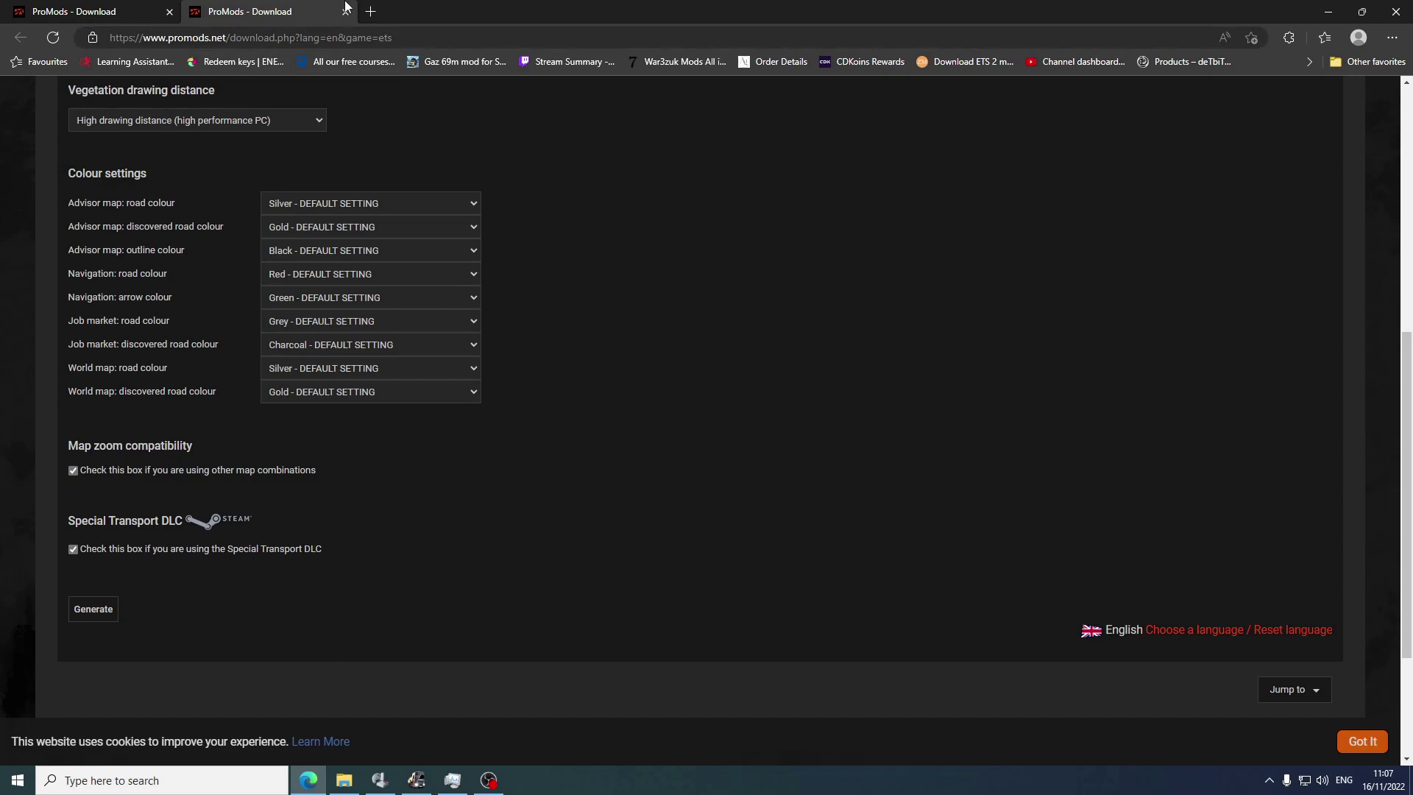
{"action": "left_click", "coordinate": [347, 12]}
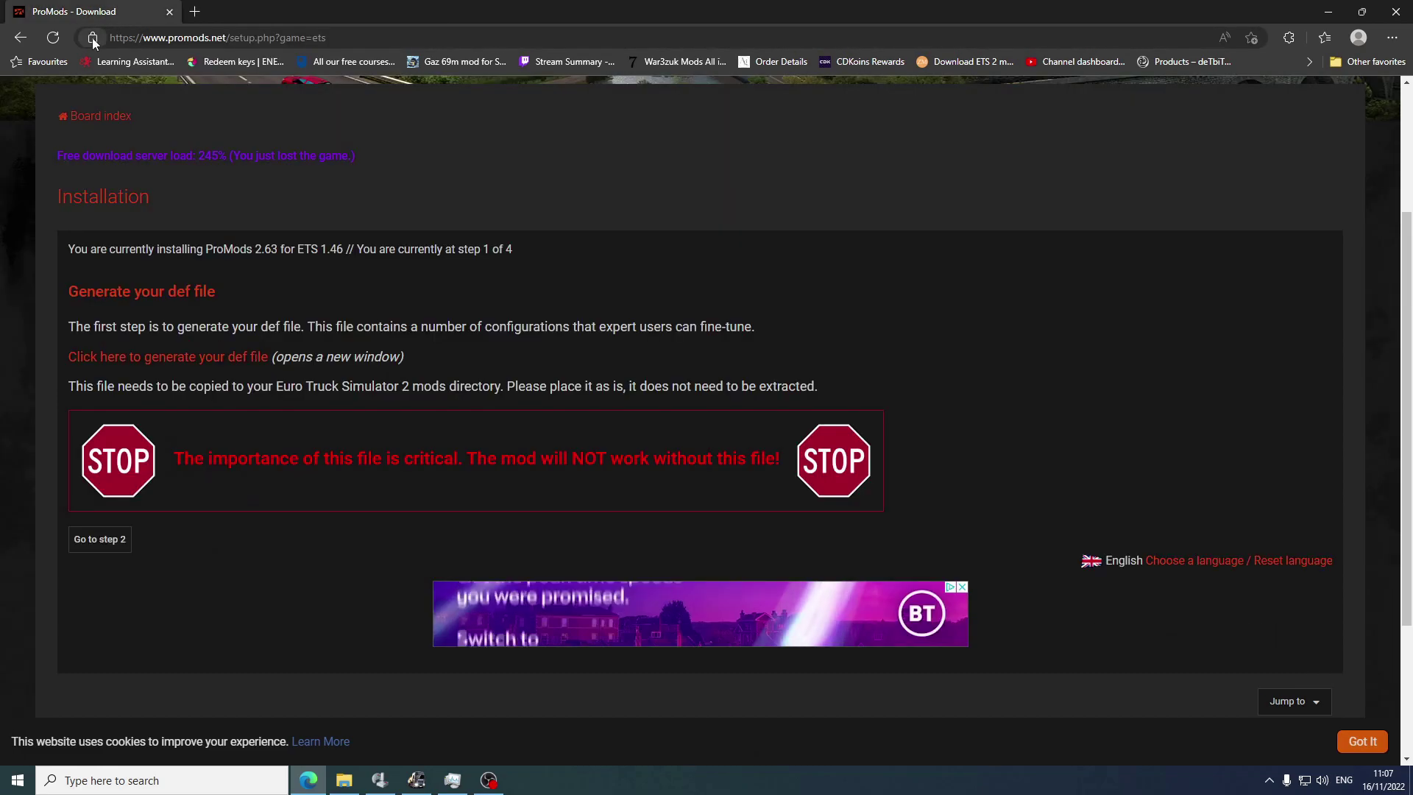
Go to installation step 2, compare the Premium and Standard download methods, and return to step 1
{"action": "scroll", "coordinate": [246, 271], "scroll_direction": "down", "scroll_amount": 2}
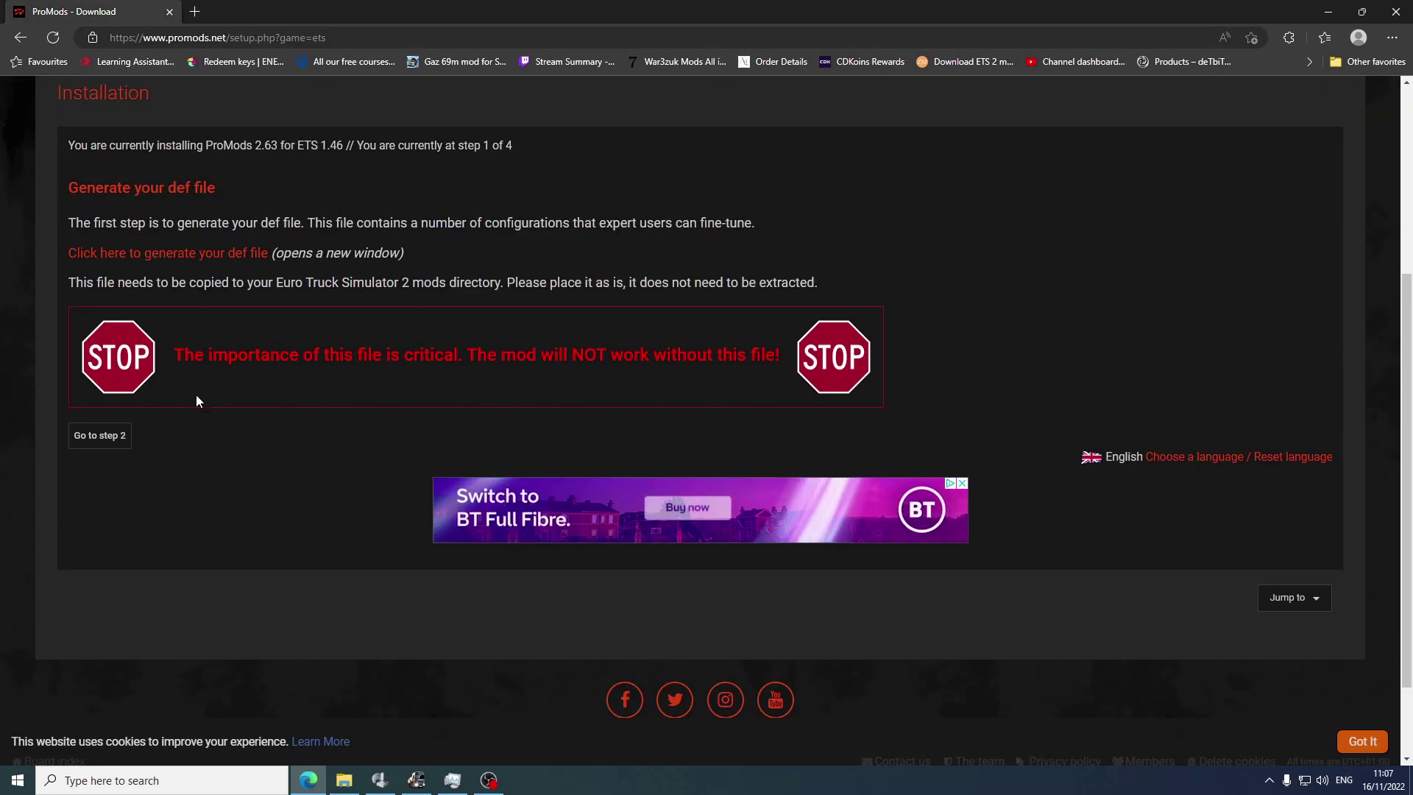
{"action": "left_click", "coordinate": [100, 441]}
{"action": "scroll", "coordinate": [479, 505], "scroll_direction": "down", "scroll_amount": 4}
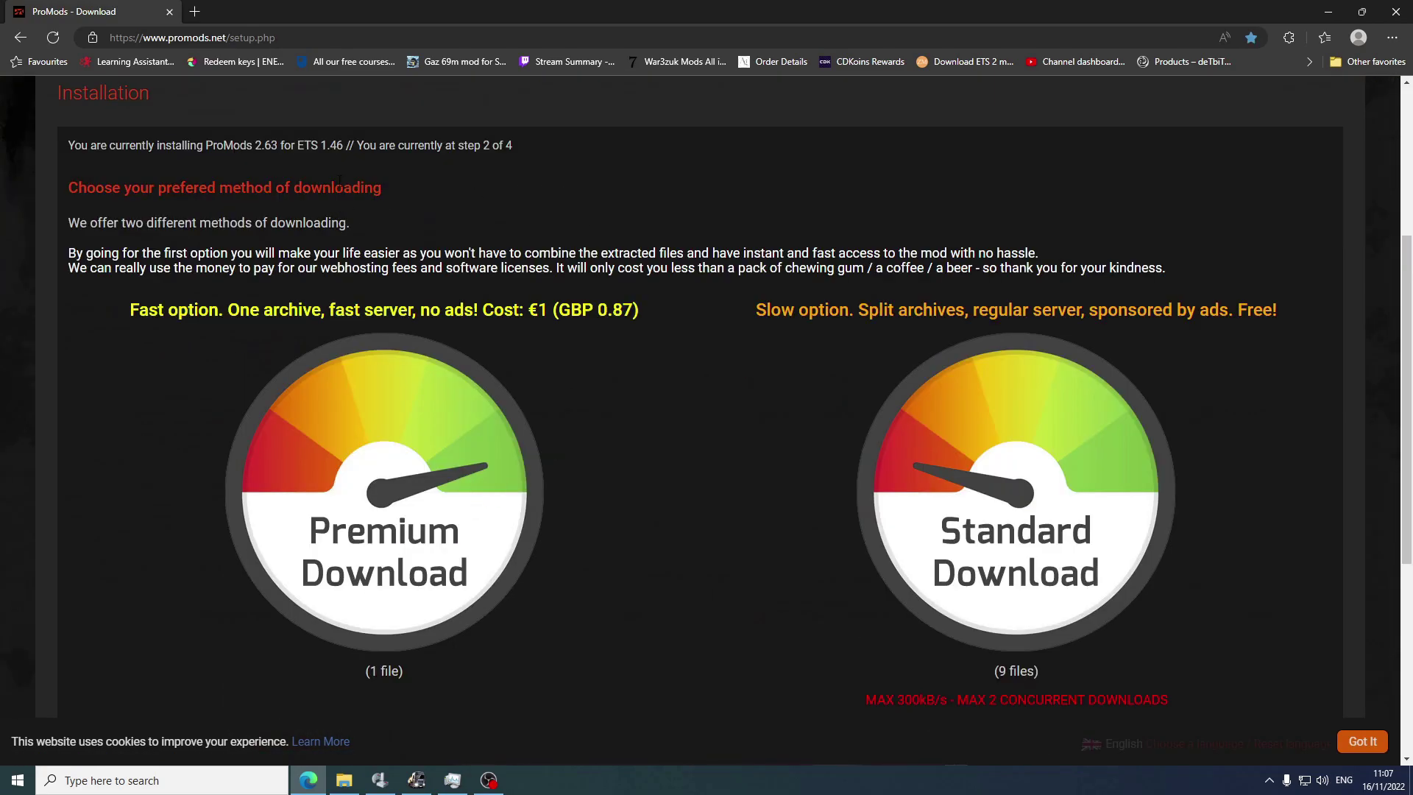
{"action": "scroll", "coordinate": [703, 375], "scroll_direction": "down", "scroll_amount": 1}
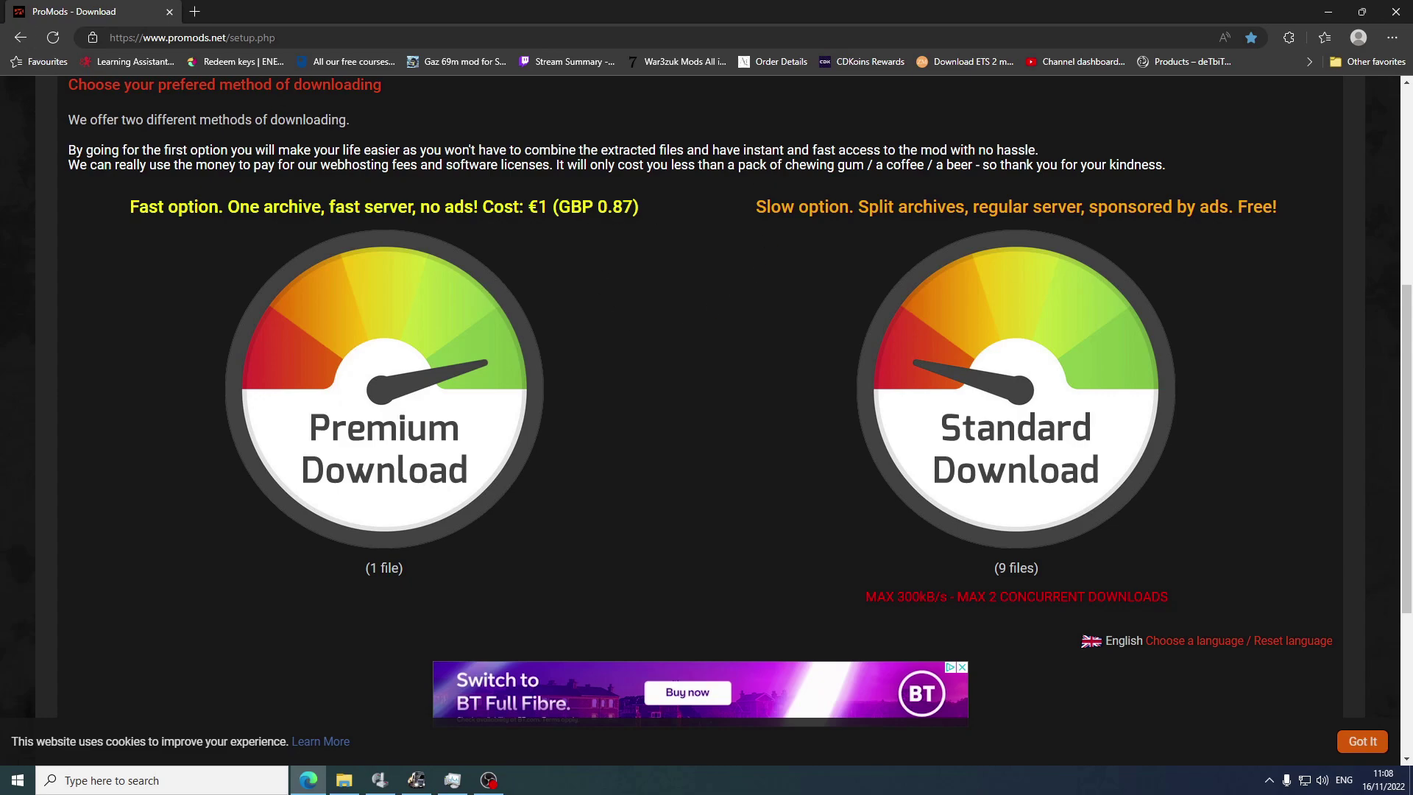
{"action": "left_click", "coordinate": [18, 38]}
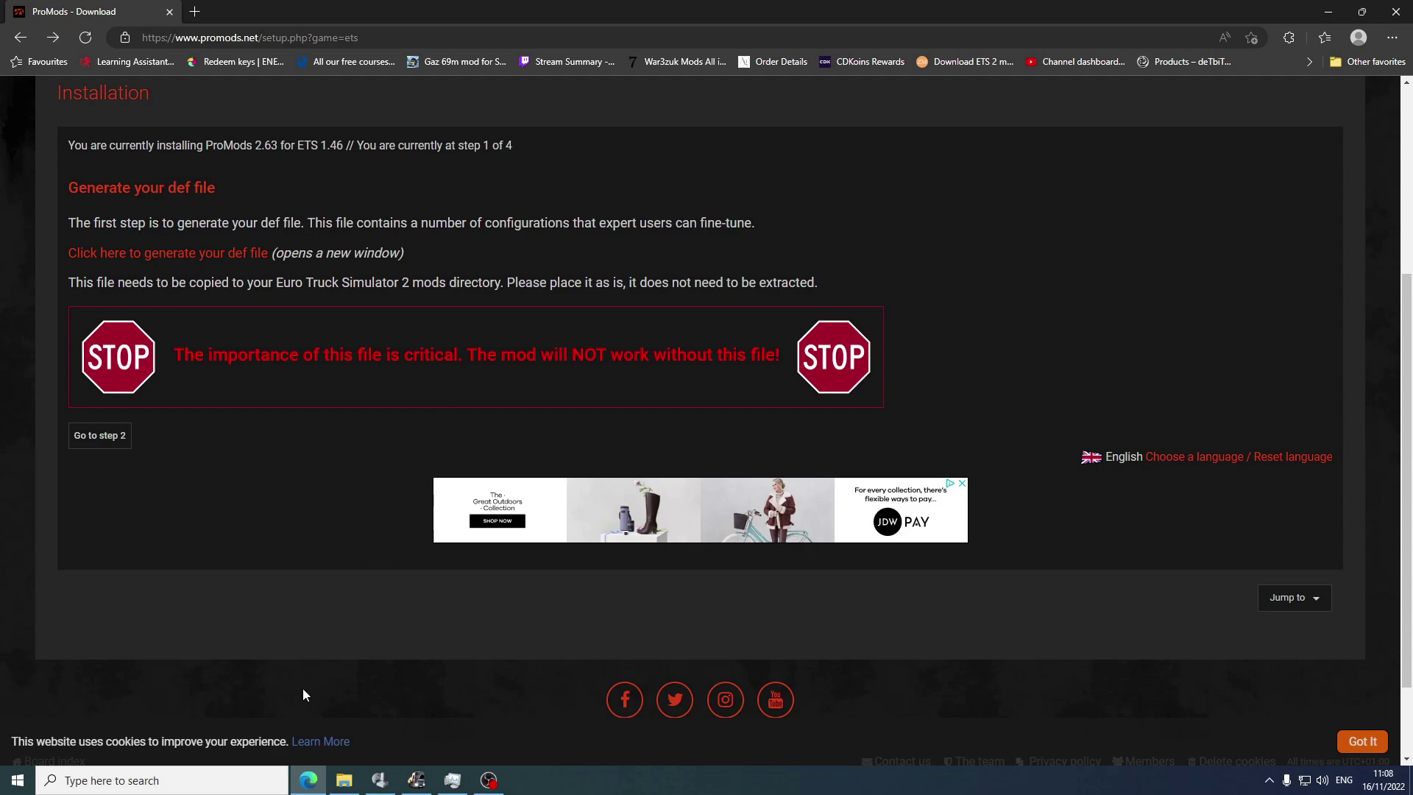
Switch to Euro Truck Simulator 2 and exit the current game to the Launchpad
{"action": "left_click", "coordinate": [410, 784]}
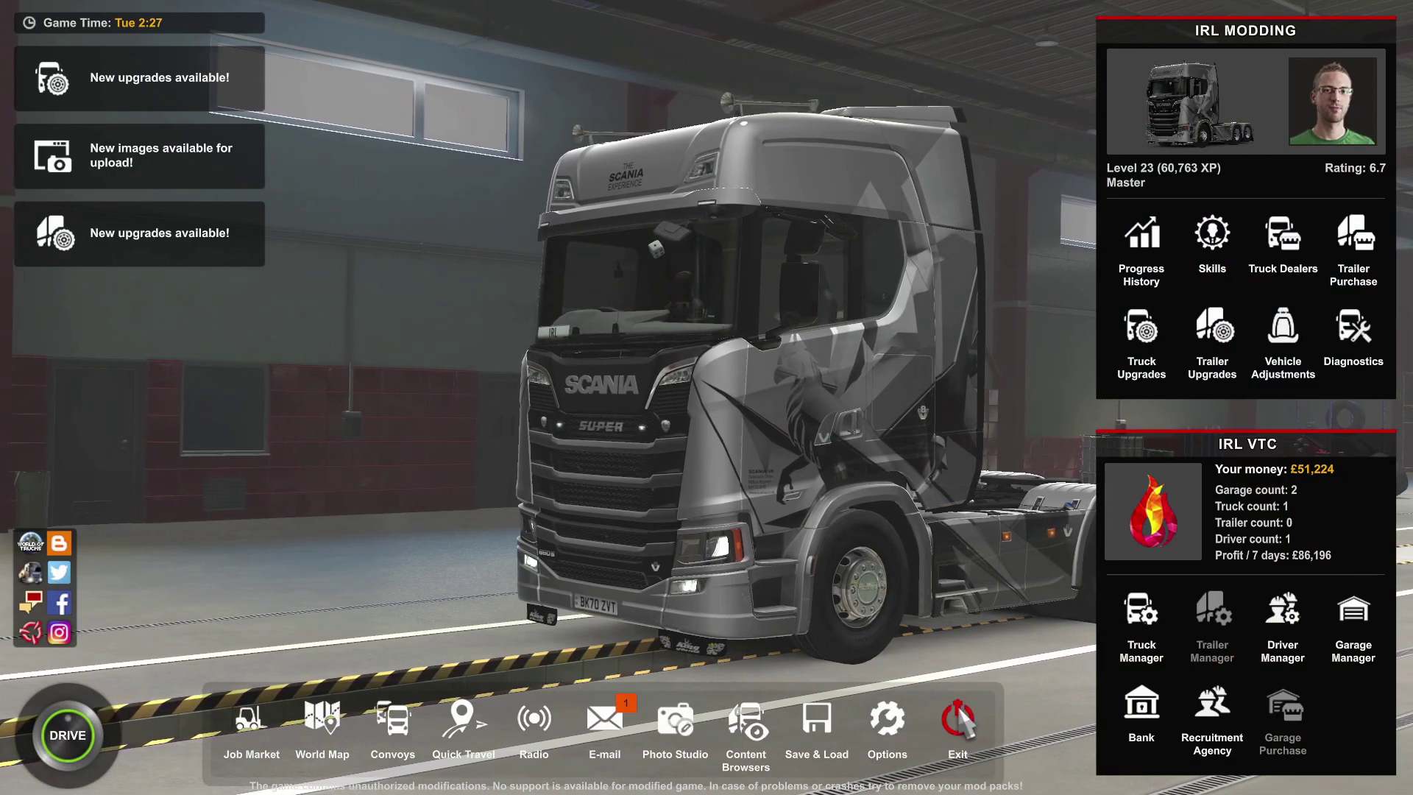
{"action": "left_click", "coordinate": [960, 707]}
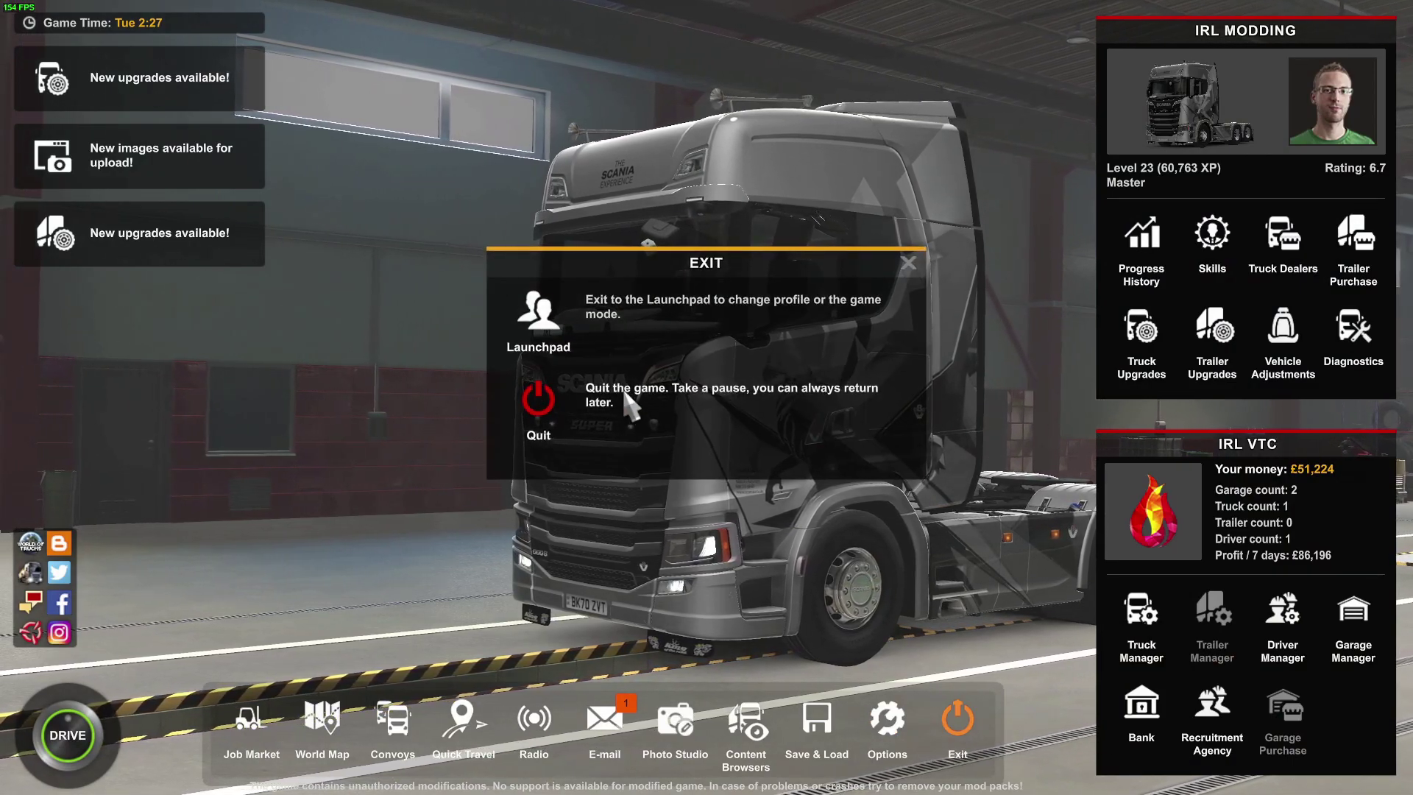
{"action": "left_click", "coordinate": [539, 329]}
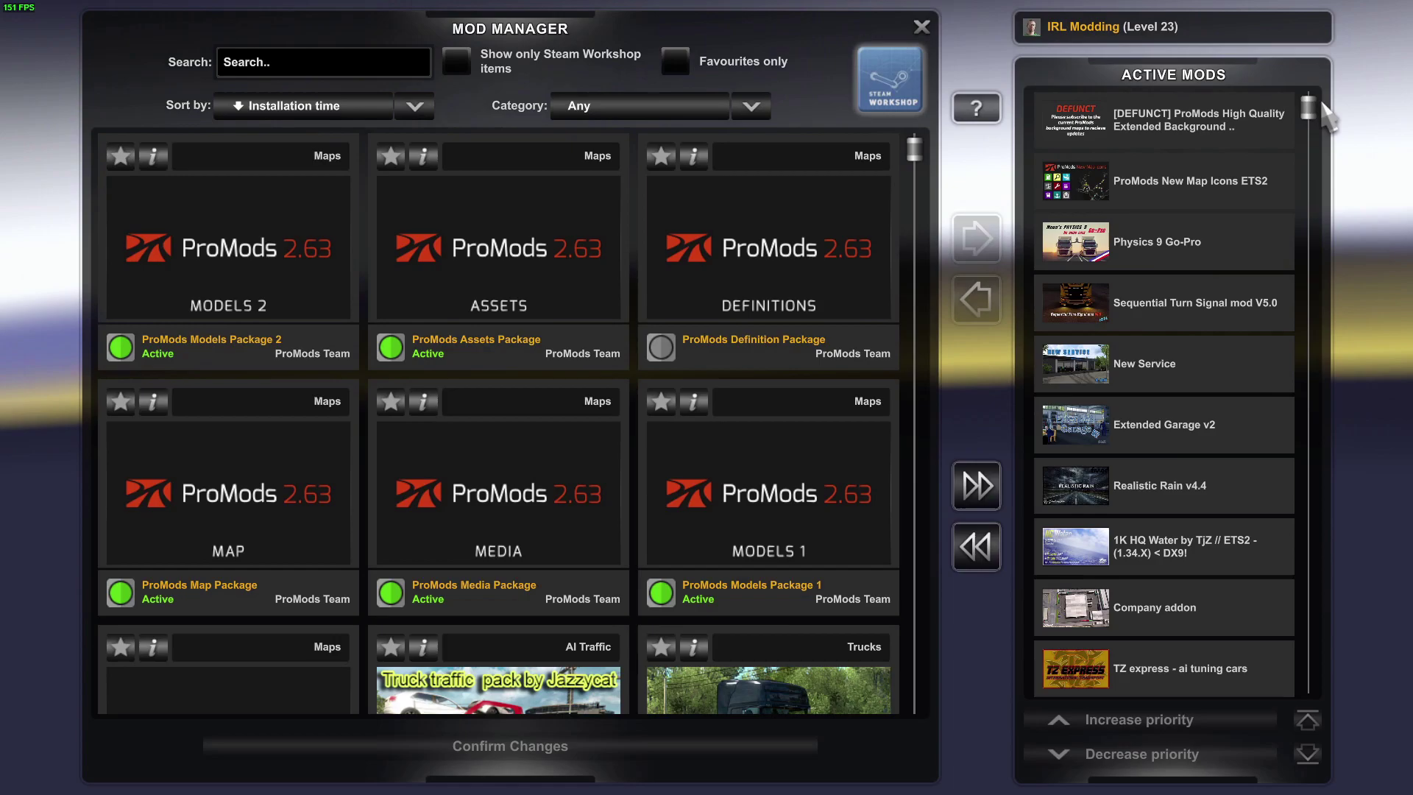
Examine the load order of the ProMods packages and neighbouring mods at the end of the active mods list
{"action": "left_click_drag", "start_coordinate": [1310, 110], "coordinate": [1349, 734]}
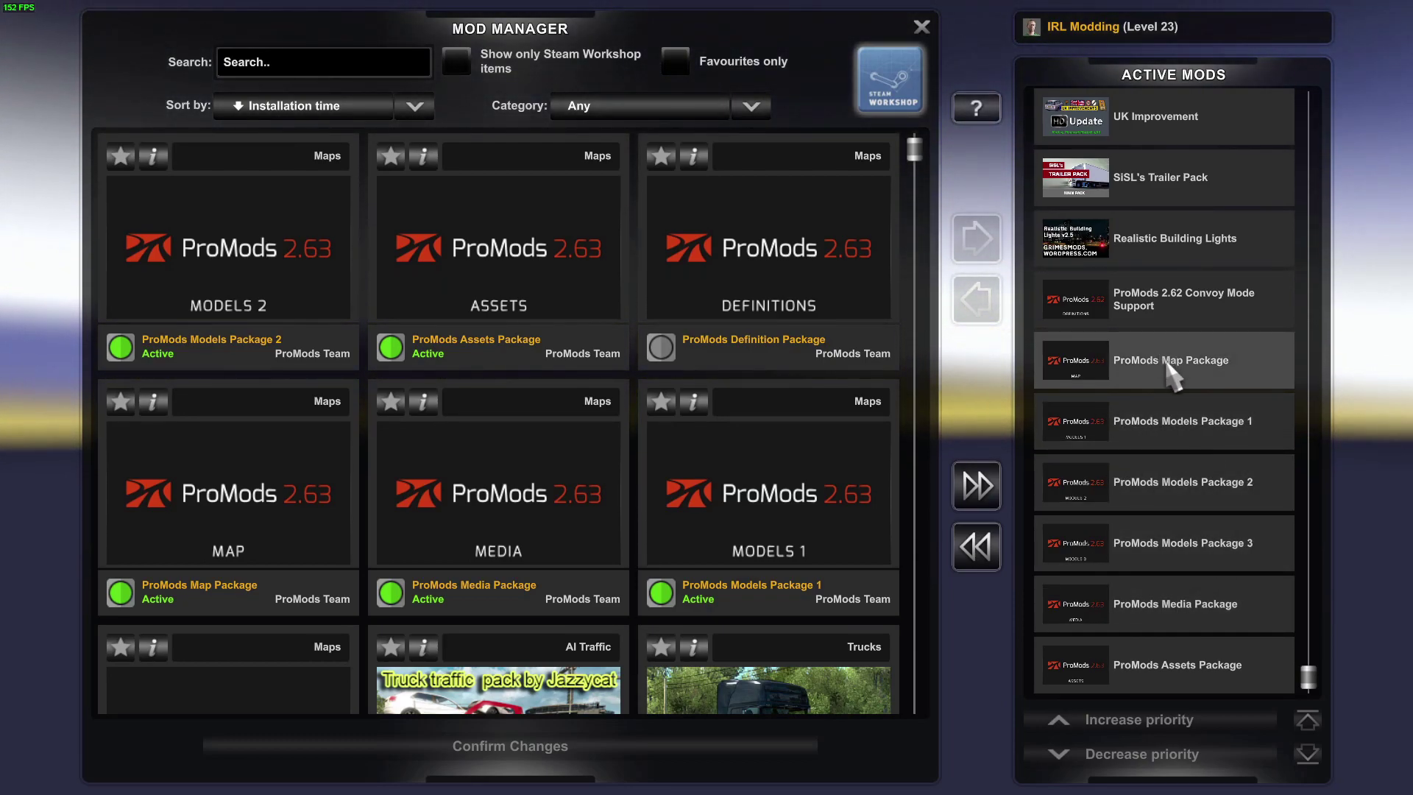
{"action": "scroll", "coordinate": [1165, 357], "scroll_direction": "up", "scroll_amount": 1}
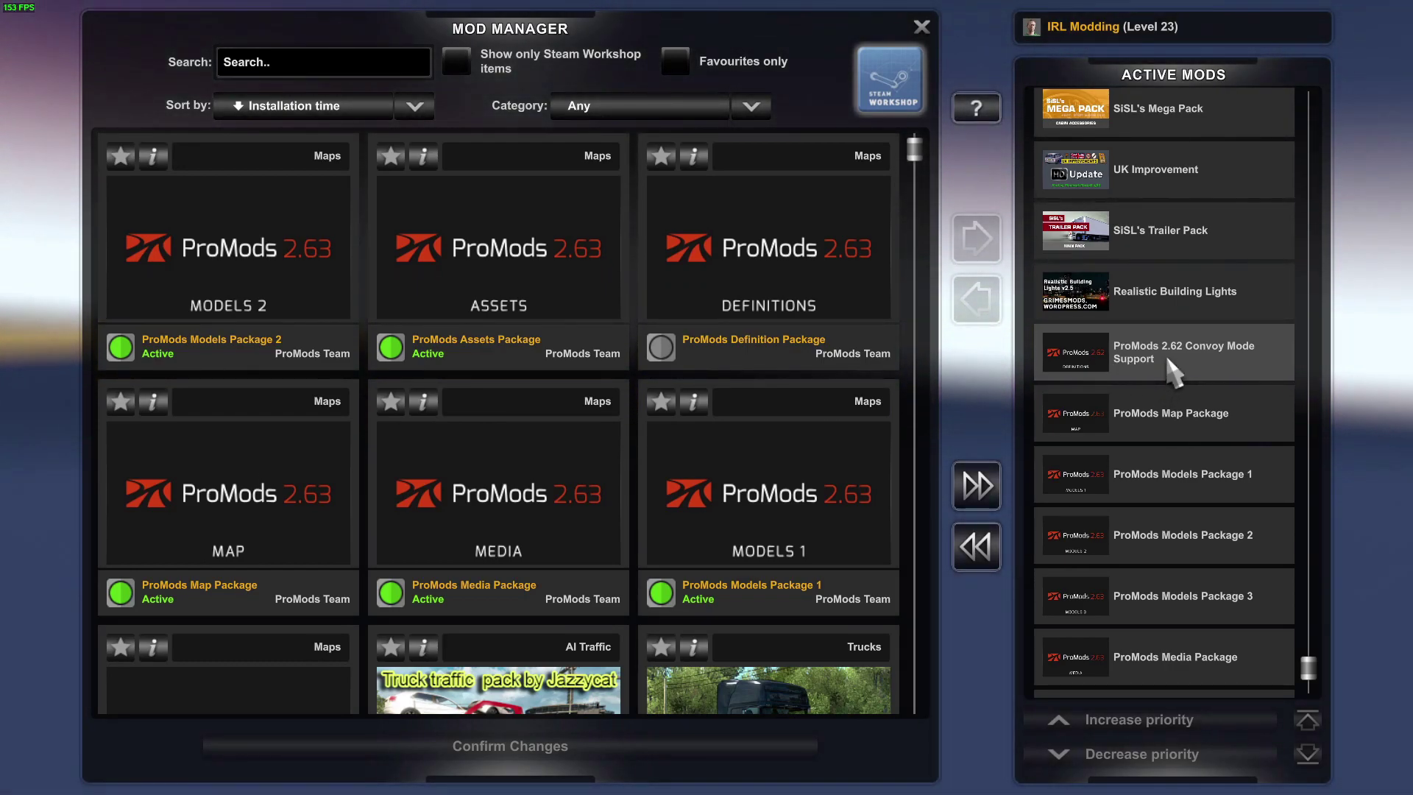
{"action": "scroll", "coordinate": [1165, 355], "scroll_direction": "up", "scroll_amount": 1}
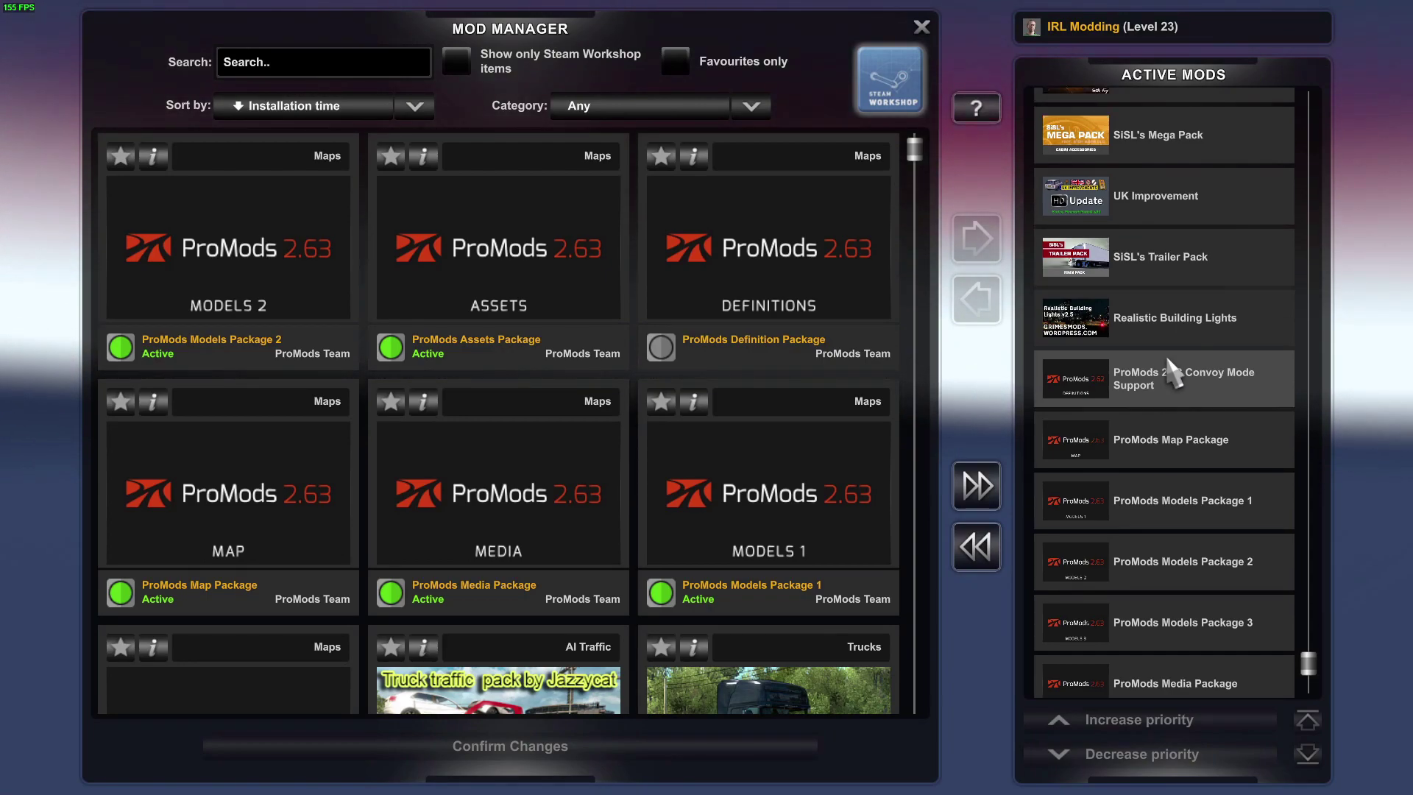
{"action": "scroll", "coordinate": [1162, 322], "scroll_direction": "up", "scroll_amount": 1}
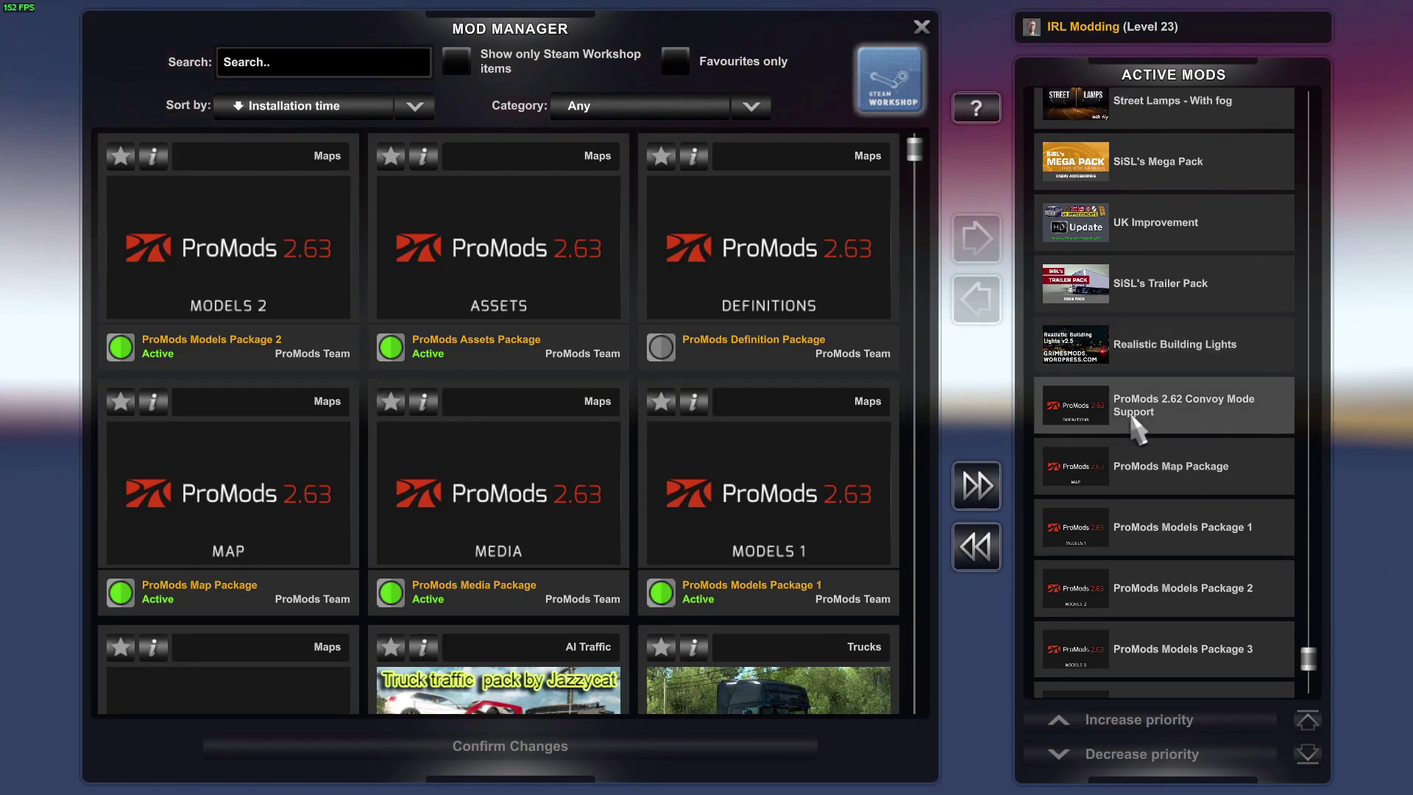
{"action": "scroll", "coordinate": [1180, 346], "scroll_direction": "up", "scroll_amount": 6}
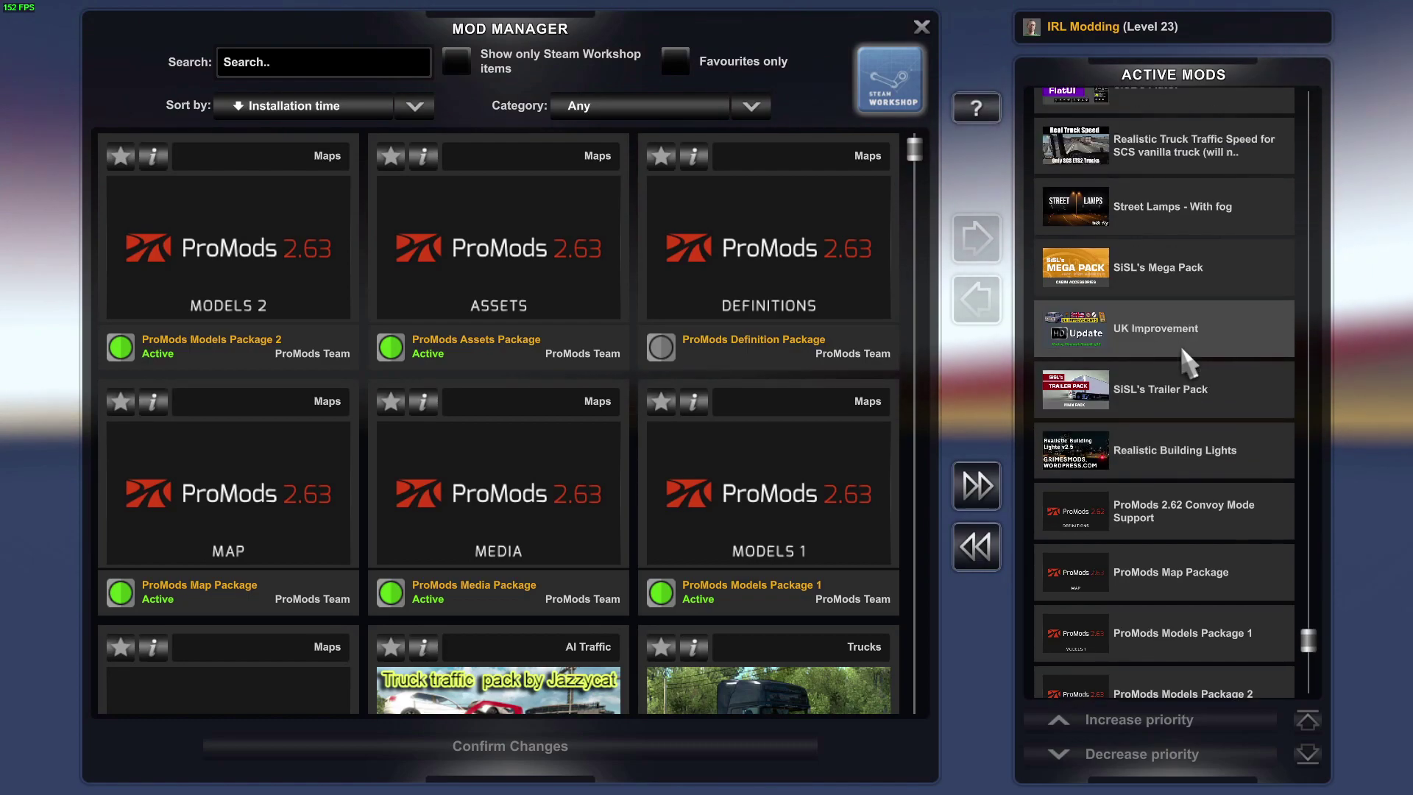
{"action": "scroll", "coordinate": [1162, 472], "scroll_direction": "up", "scroll_amount": 1}
{"action": "scroll", "coordinate": [1167, 530], "scroll_direction": "down", "scroll_amount": 11}
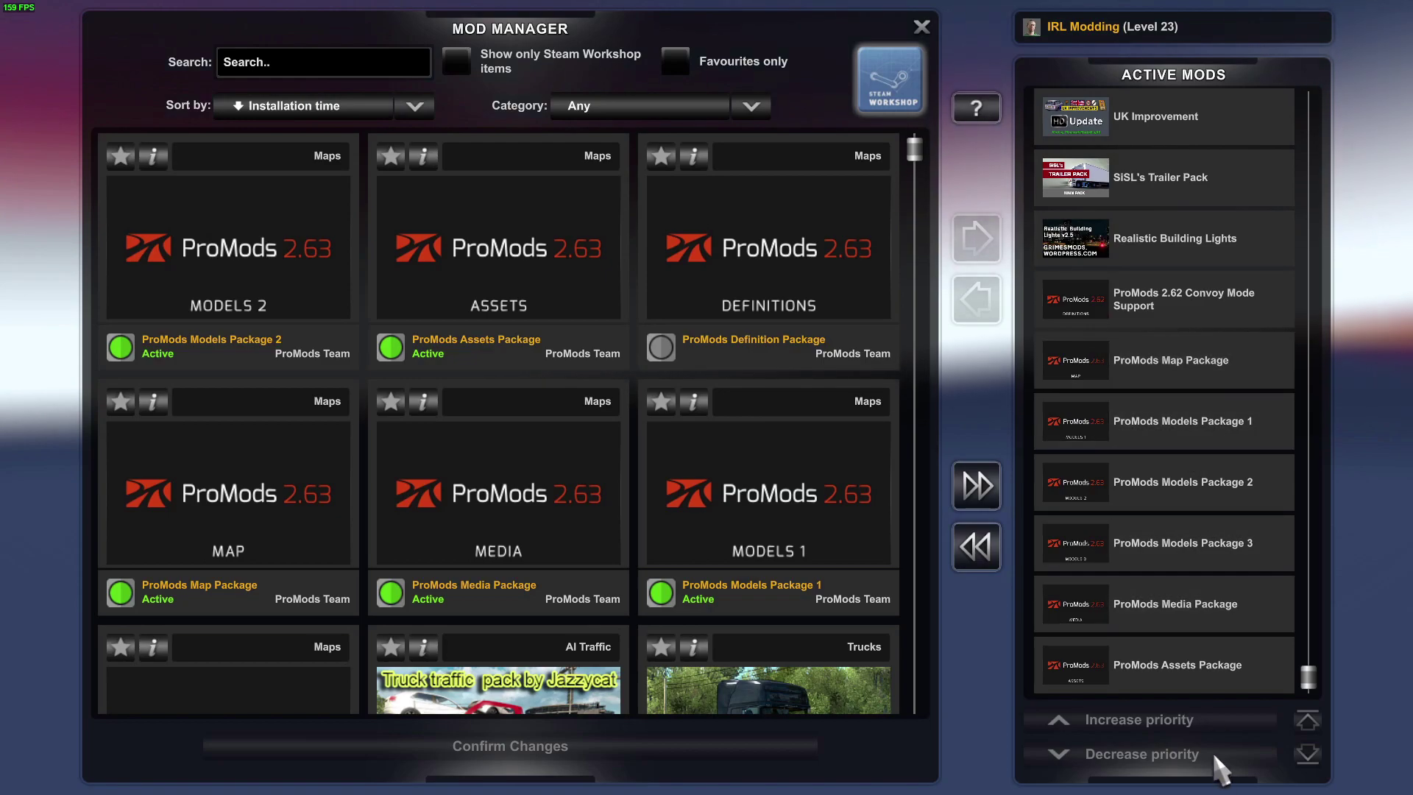
{"action": "scroll", "coordinate": [1203, 390], "scroll_direction": "up", "scroll_amount": 2}
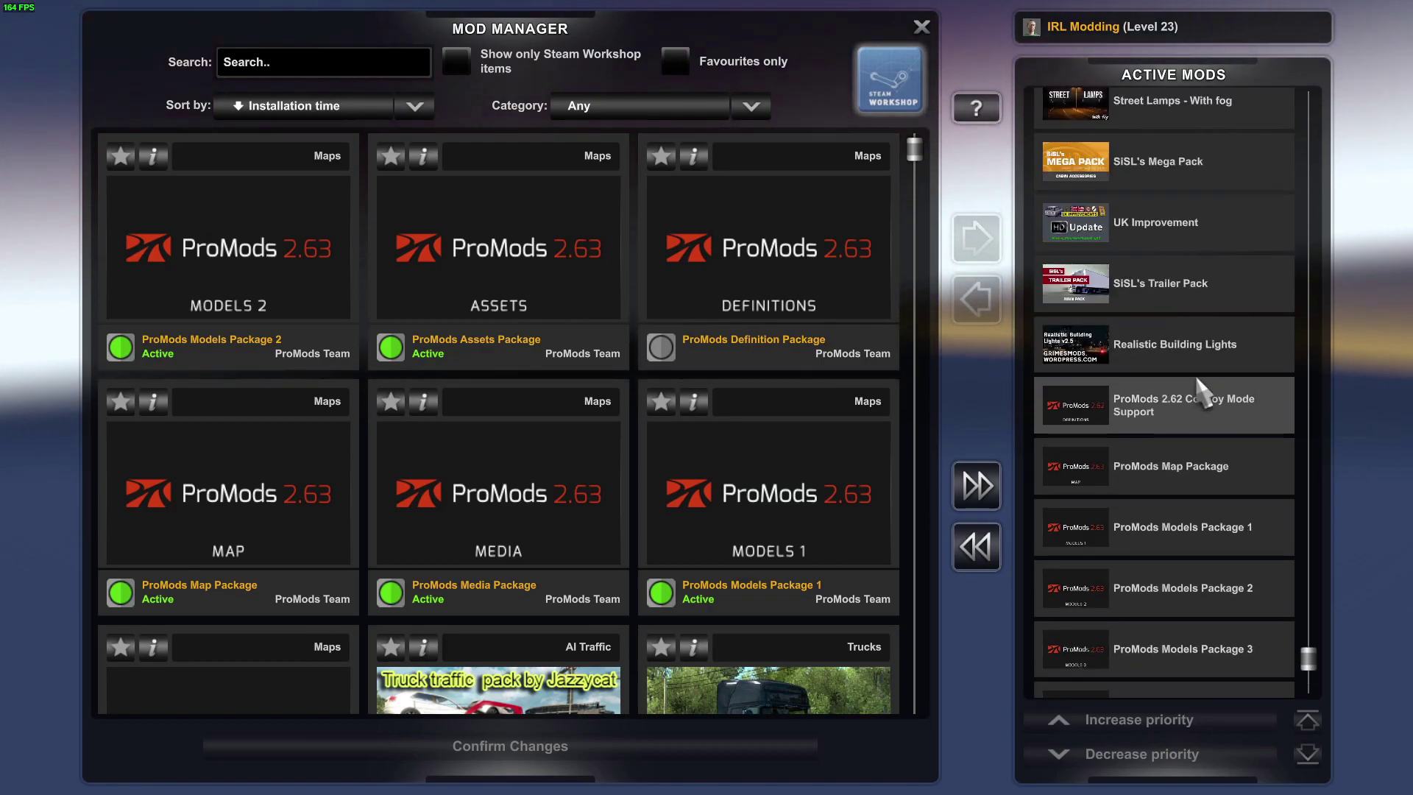
Look through the remaining active mods up to the highest-priority entries and back down to the traffic packs
{"action": "scroll", "coordinate": [1192, 379], "scroll_direction": "up", "scroll_amount": 10}
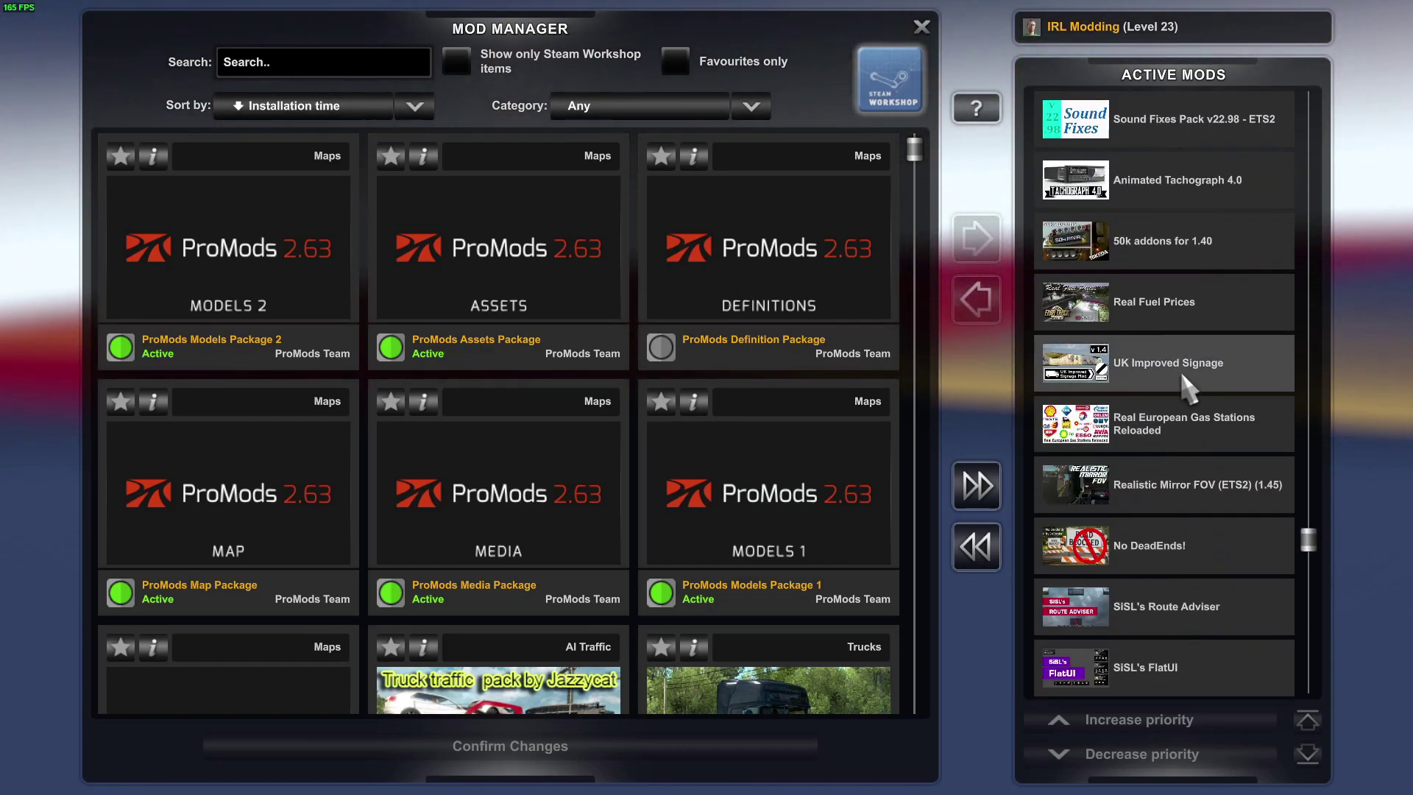
{"action": "scroll", "coordinate": [1181, 370], "scroll_direction": "up", "scroll_amount": 12}
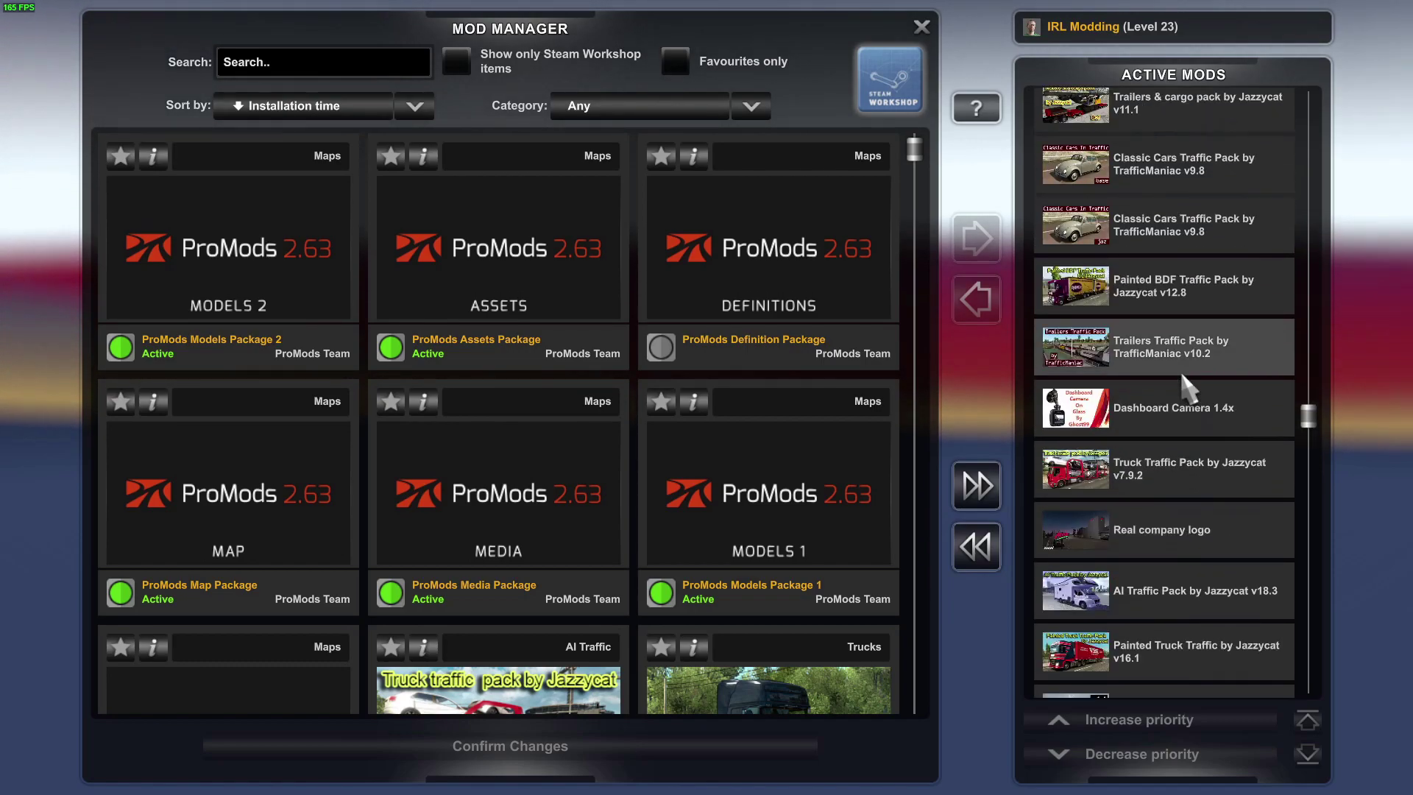
{"action": "scroll", "coordinate": [1180, 376], "scroll_direction": "up", "scroll_amount": 12}
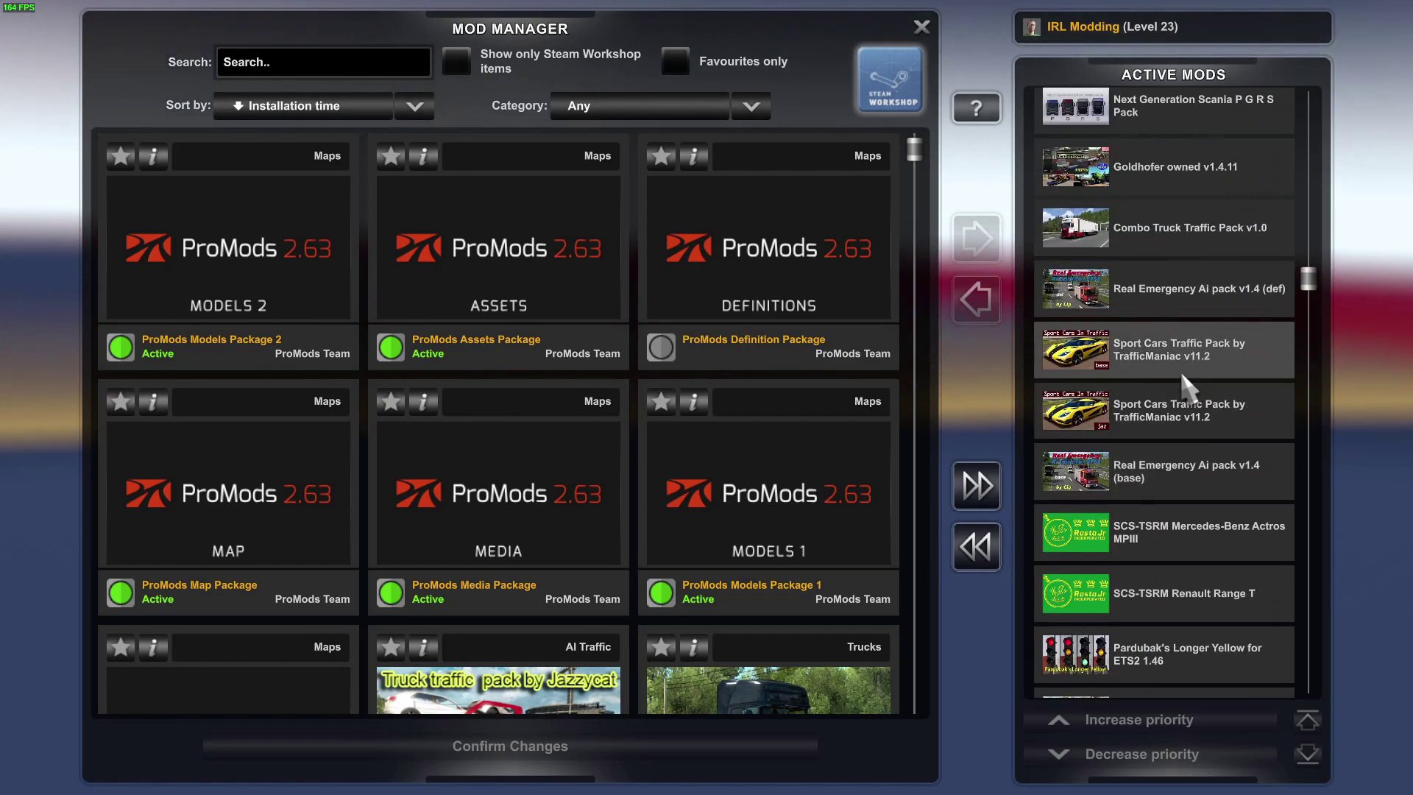
{"action": "scroll", "coordinate": [1180, 370], "scroll_direction": "up", "scroll_amount": 12}
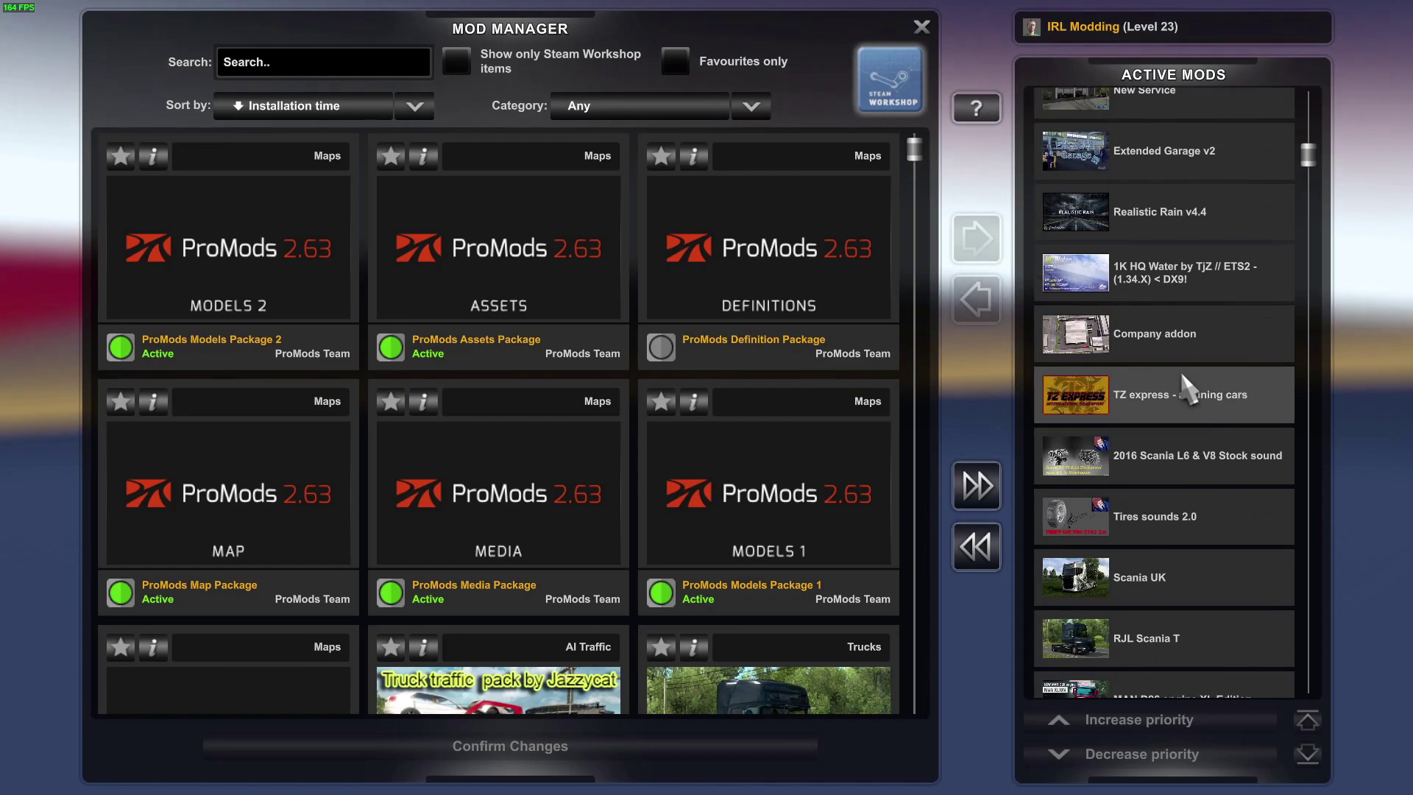
{"action": "scroll", "coordinate": [1181, 369], "scroll_direction": "up", "scroll_amount": 5}
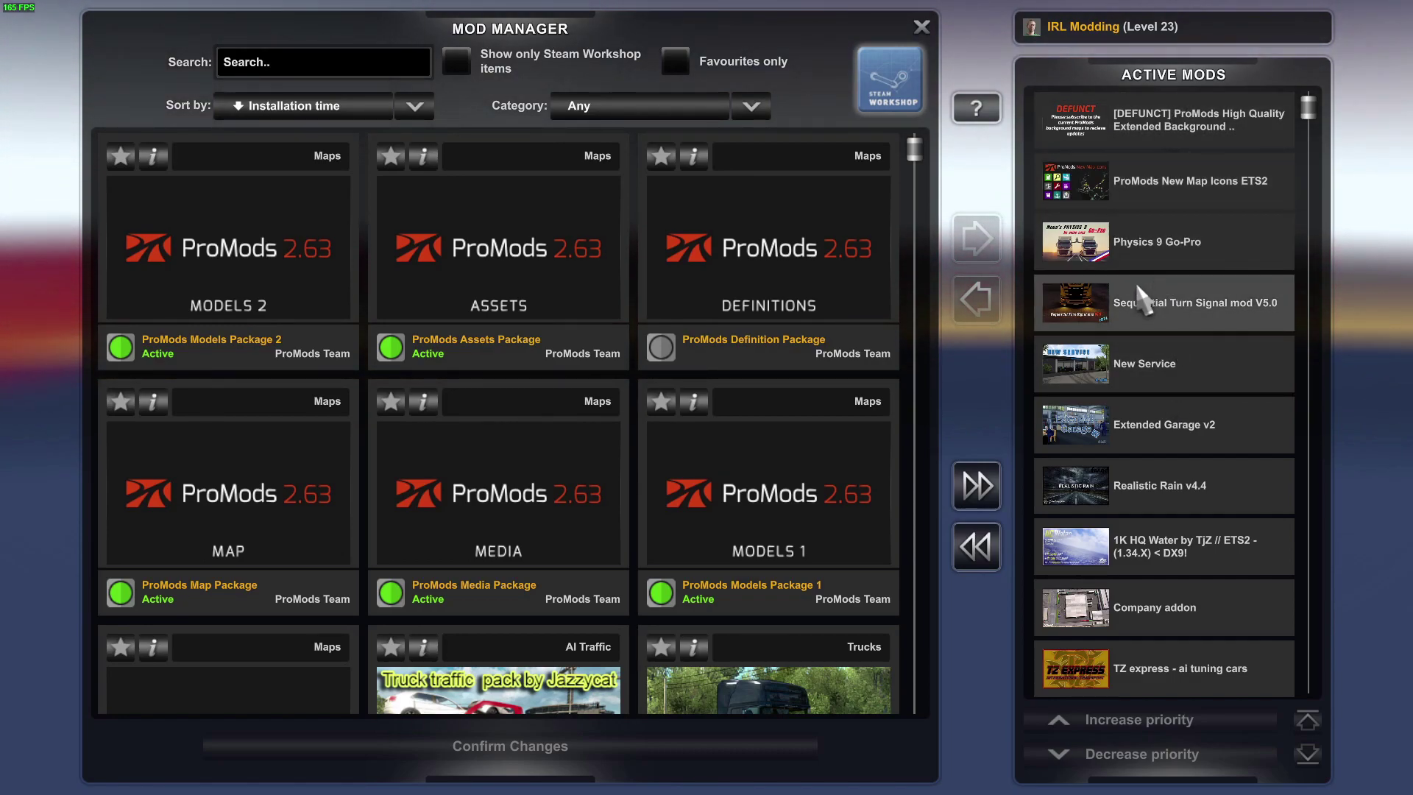
{"action": "scroll", "coordinate": [1210, 518], "scroll_direction": "down", "scroll_amount": 3}
{"action": "scroll", "coordinate": [1208, 514], "scroll_direction": "down", "scroll_amount": 2}
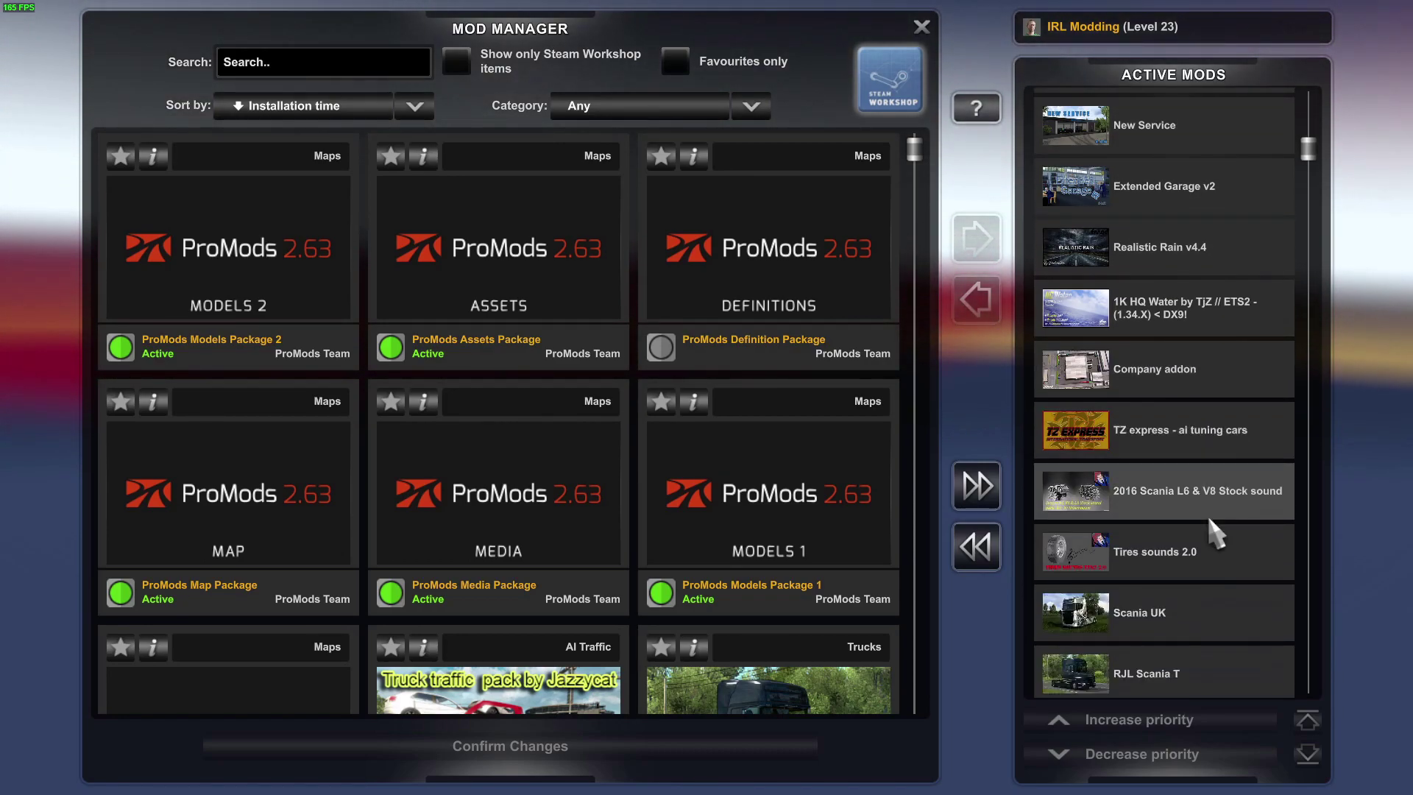
{"action": "scroll", "coordinate": [1208, 514], "scroll_direction": "down", "scroll_amount": 1}
{"action": "scroll", "coordinate": [1209, 518], "scroll_direction": "down", "scroll_amount": 8}
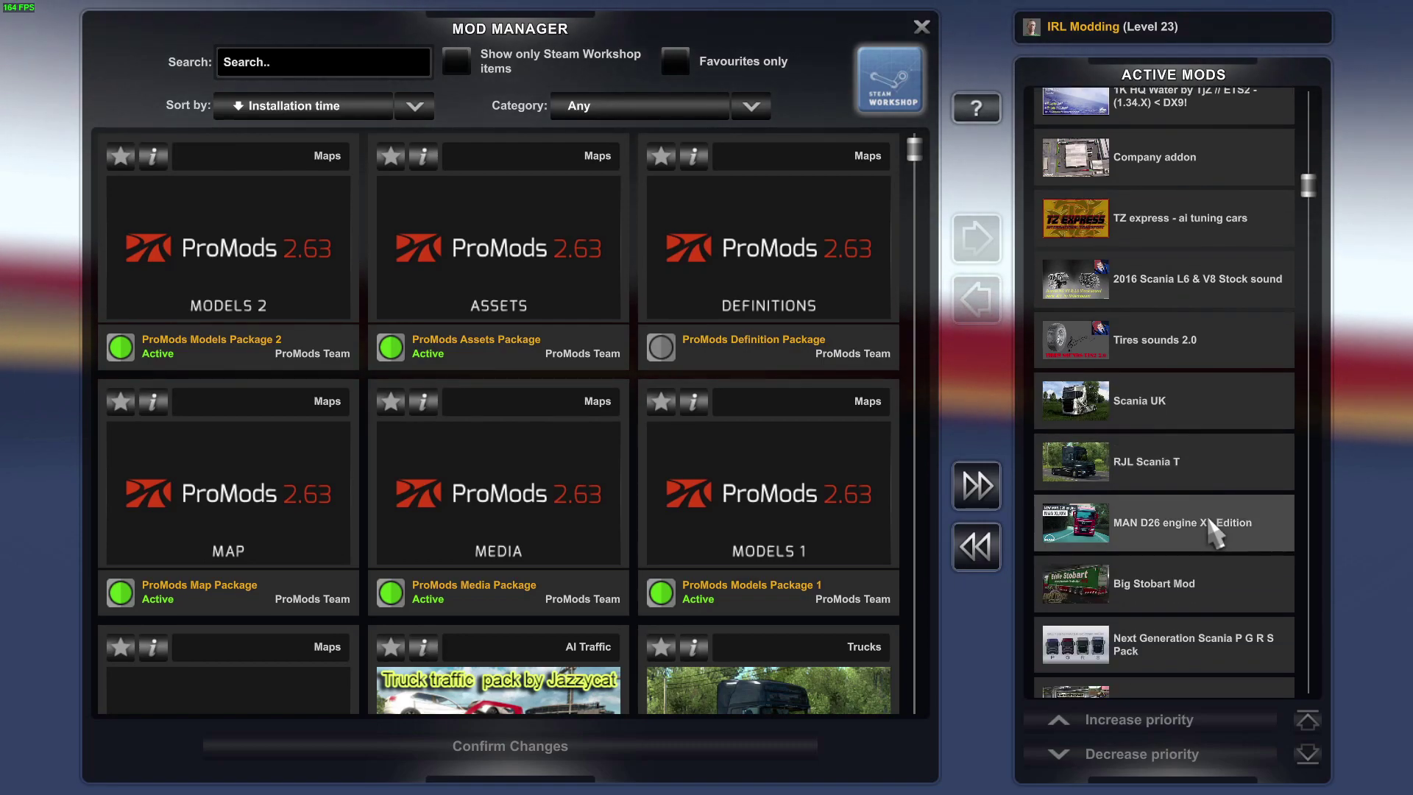
{"action": "scroll", "coordinate": [1194, 538], "scroll_direction": "down", "scroll_amount": 1}
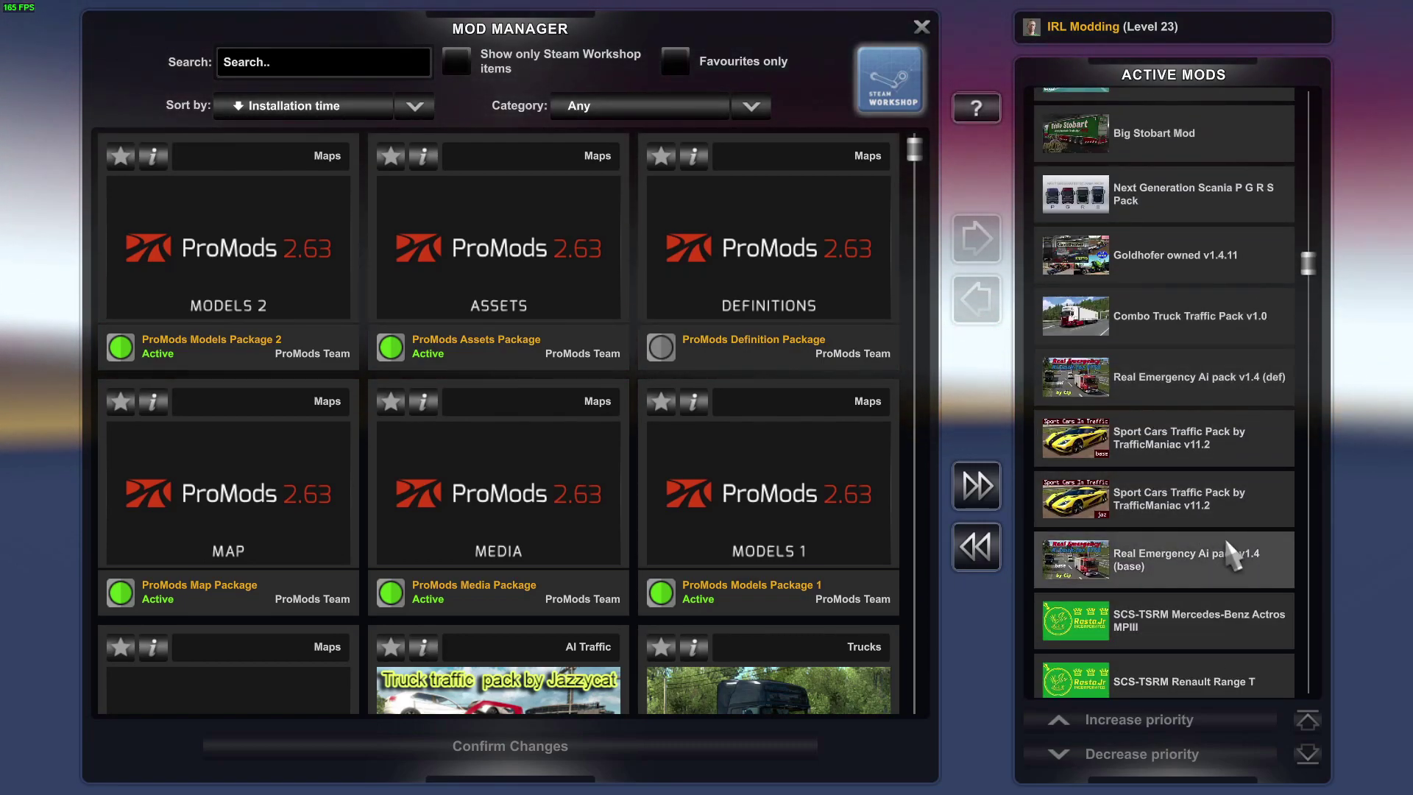
{"action": "scroll", "coordinate": [1251, 530], "scroll_direction": "down", "scroll_amount": 4}
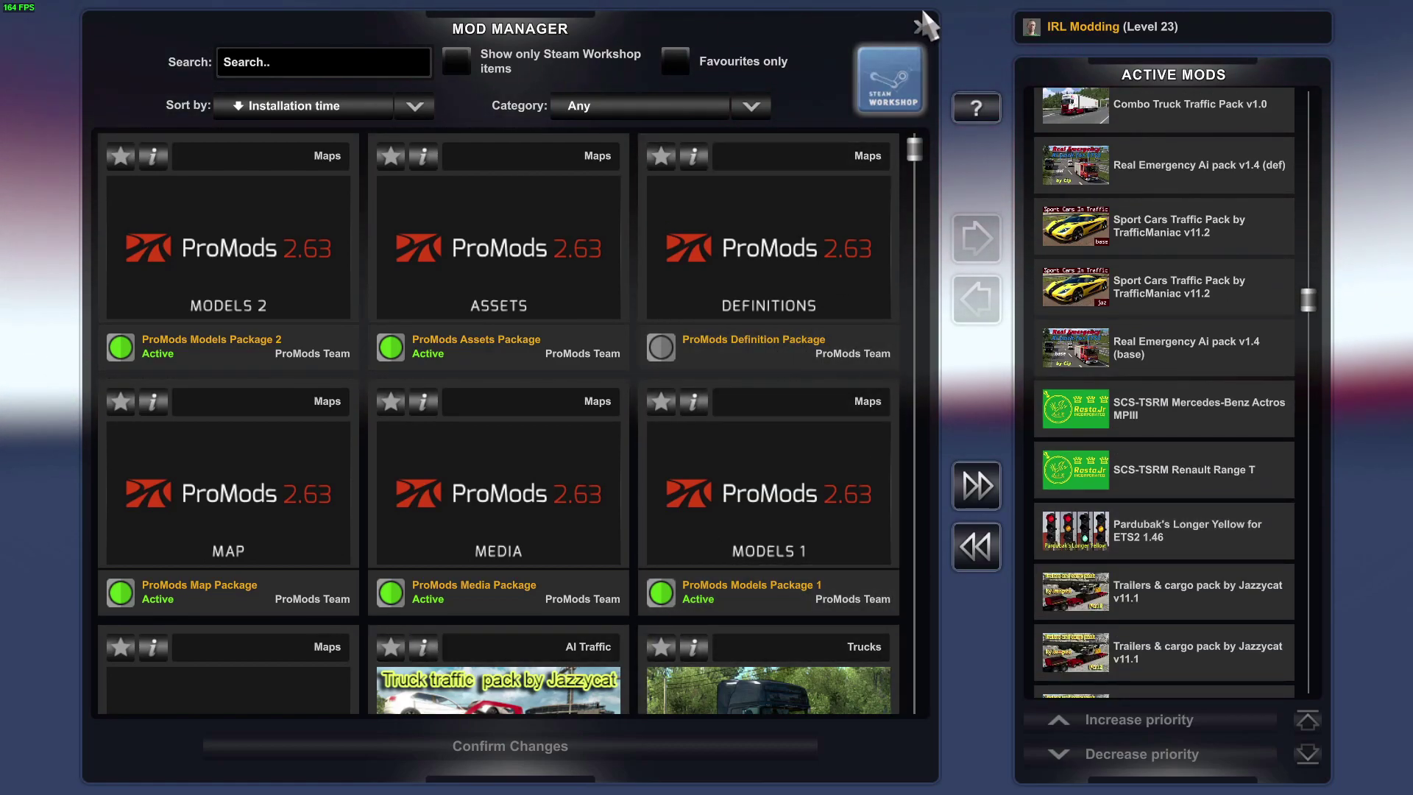
Exit the mod manager and continue the game with the IRL Modding profile
{"action": "left_click", "coordinate": [922, 27]}
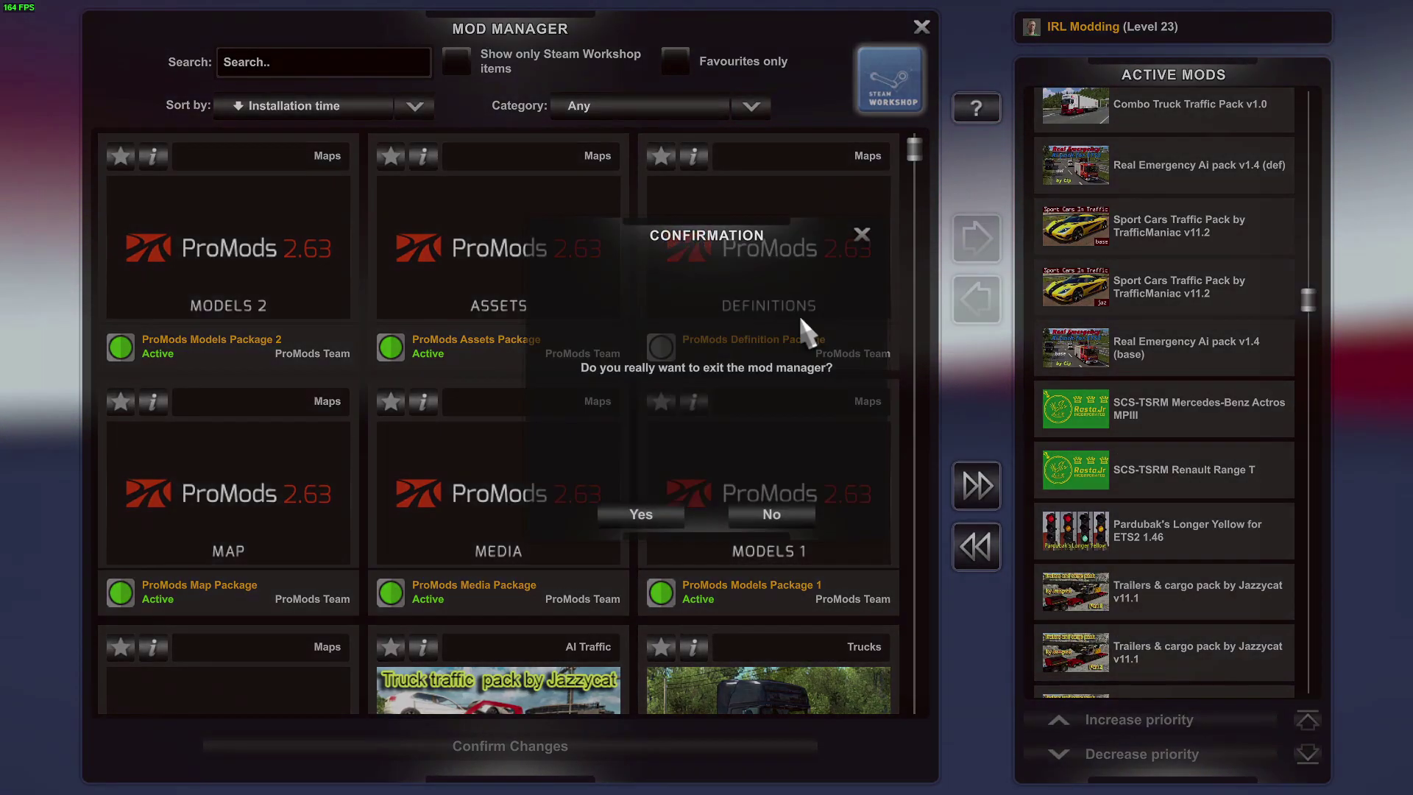
{"action": "left_click", "coordinate": [674, 514]}
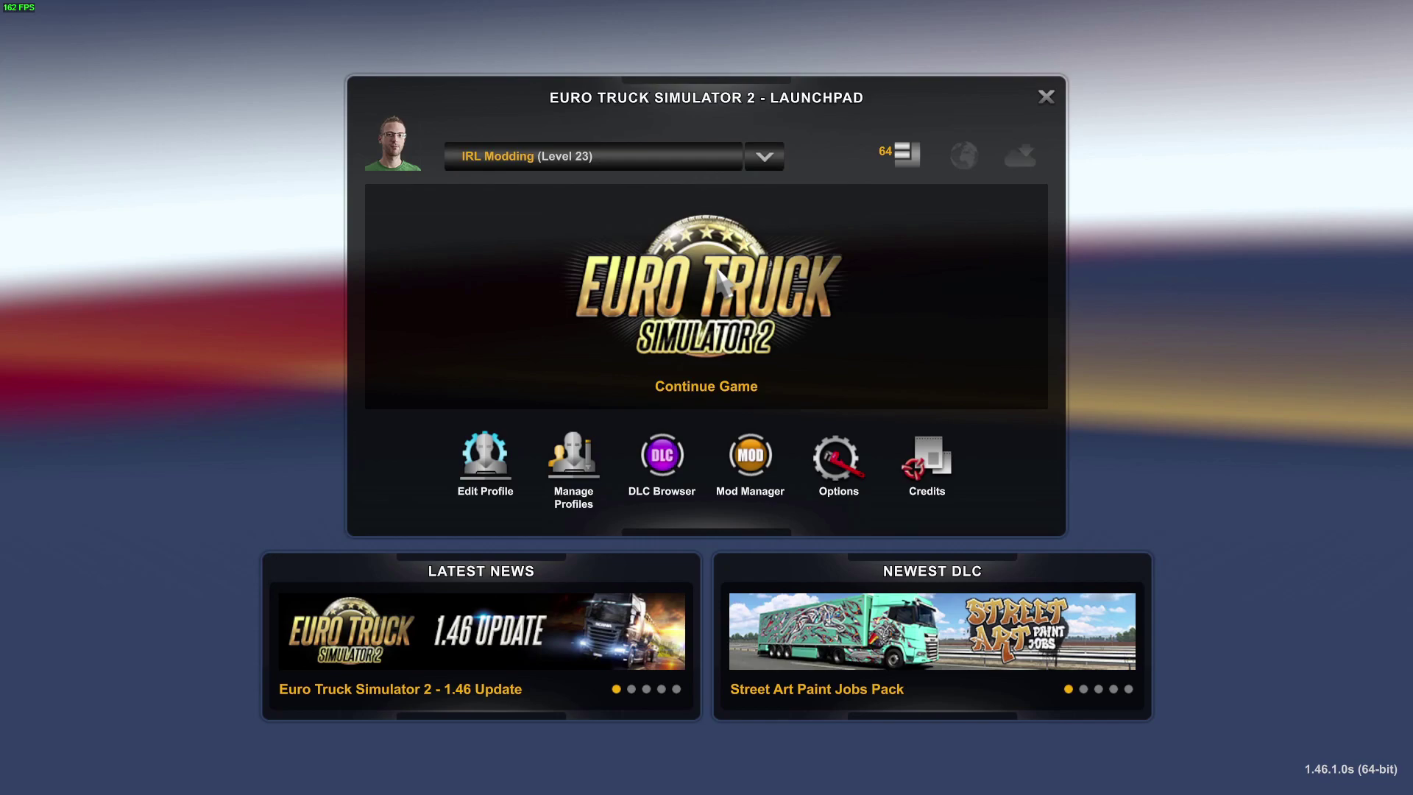
{"action": "left_click", "coordinate": [719, 278]}
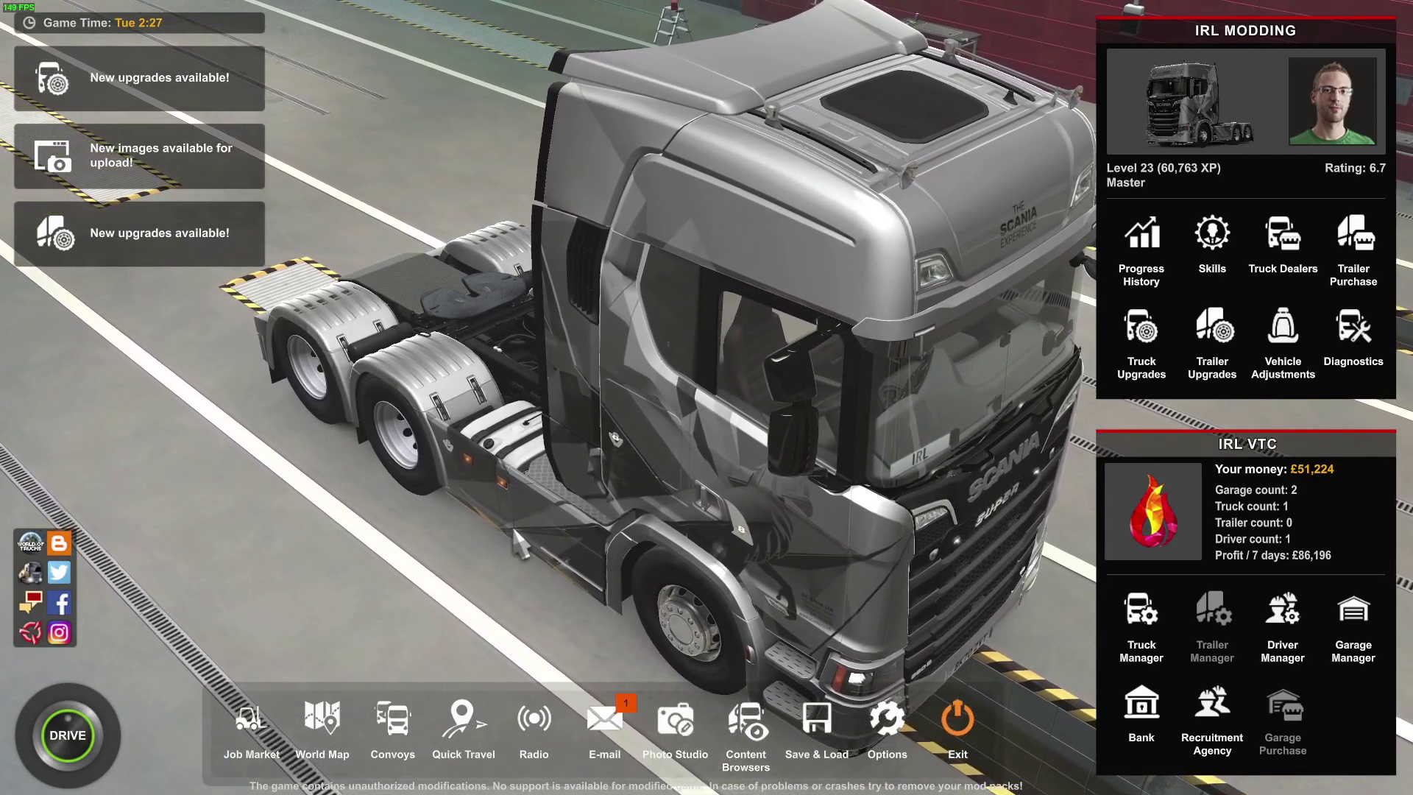
Open the world map and inspect the road network across southern and eastern Europe
{"action": "left_click", "coordinate": [321, 718]}
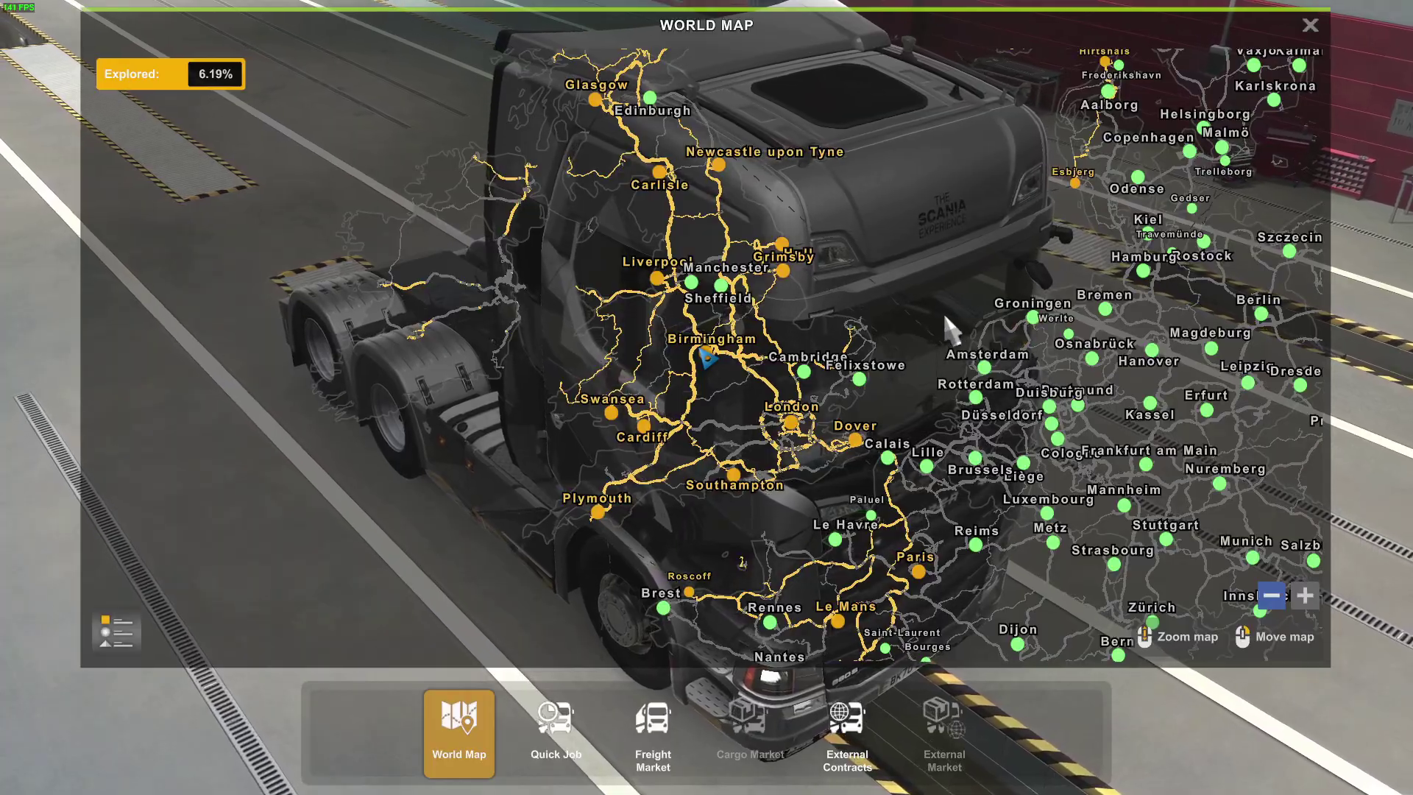
{"action": "left_click_drag", "start_coordinate": [939, 303], "coordinate": [541, 416]}
{"action": "key", "text": "Down"}
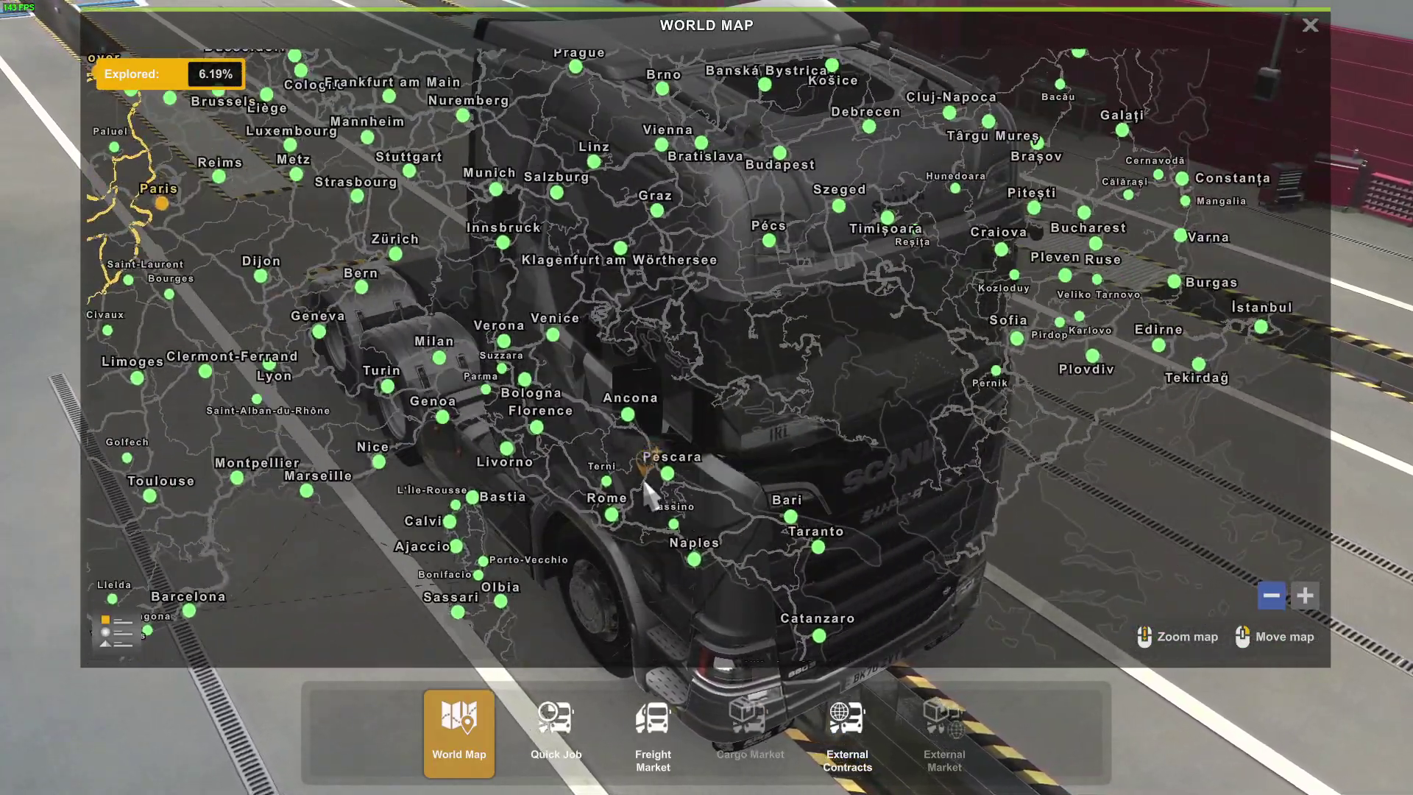
Inspect the world map's road network from Finland and the Baltic region across to Norway and Scotland
{"action": "left_click_drag", "start_coordinate": [1090, 126], "coordinate": [775, 332]}
{"action": "key", "text": "Left"}
{"action": "key", "text": "Up"}
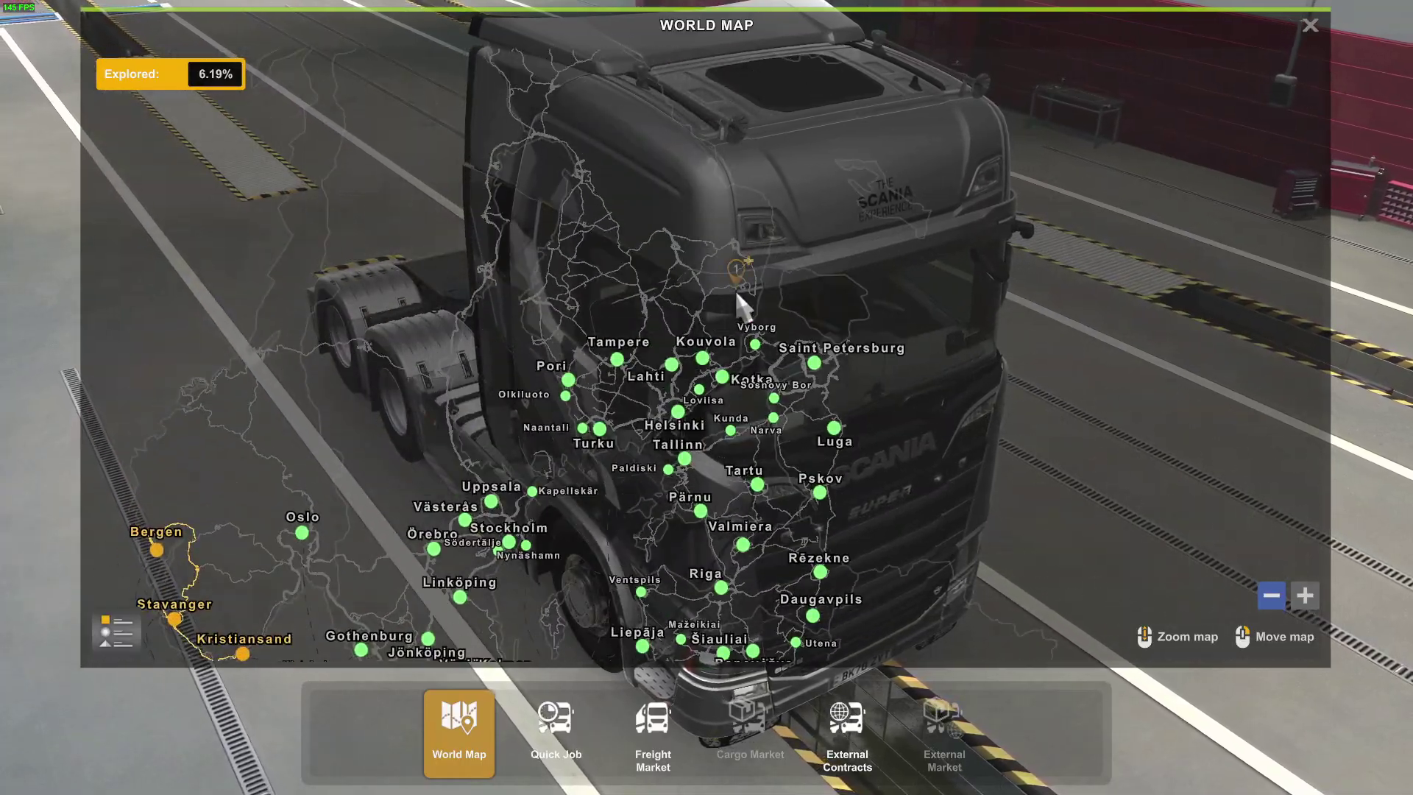
{"action": "key", "text": "Left"}
{"action": "key", "text": "Up"}
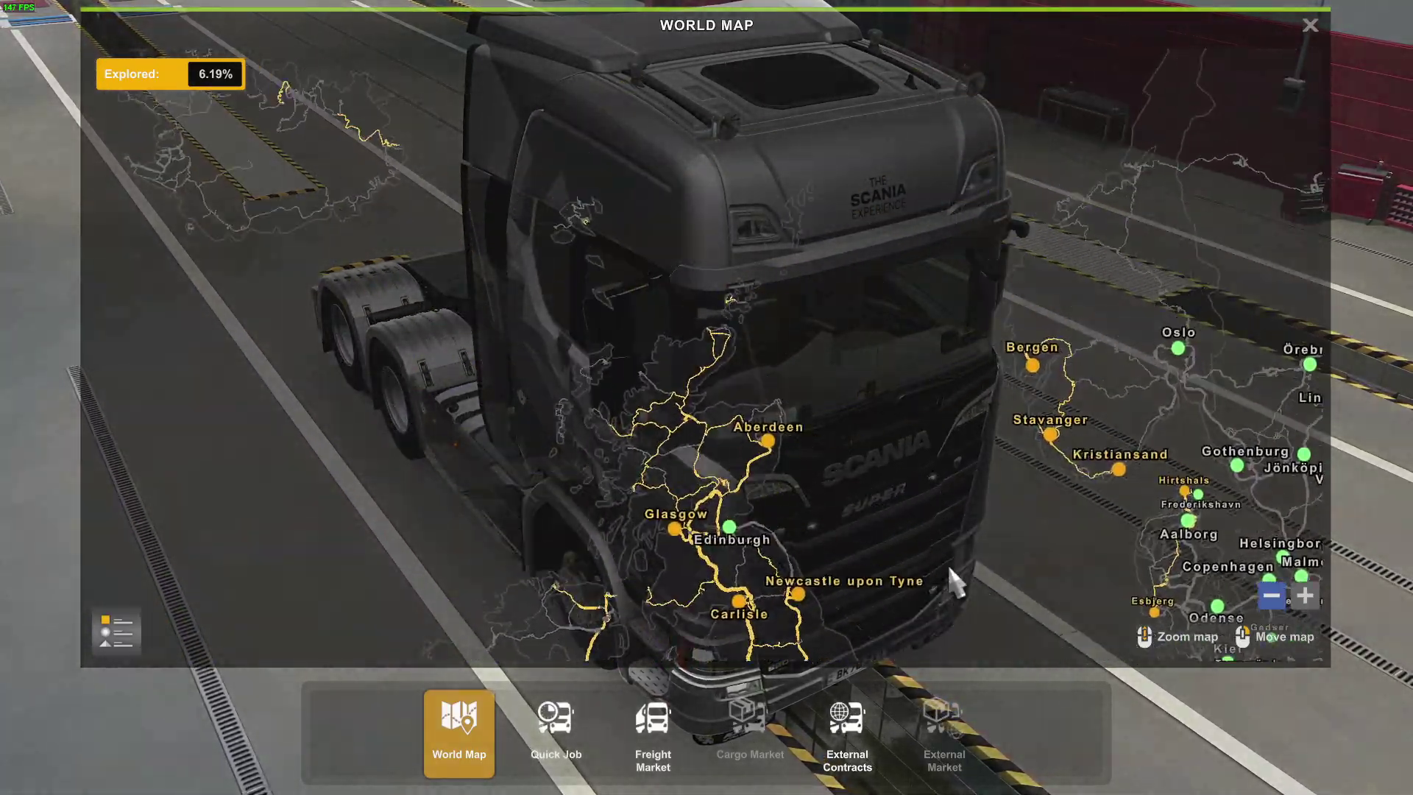
Examine the roads of England and Wales and the detailed road layout of Northern Ireland on the world map
{"action": "scroll", "coordinate": [965, 518], "scroll_direction": "up", "scroll_amount": 5}
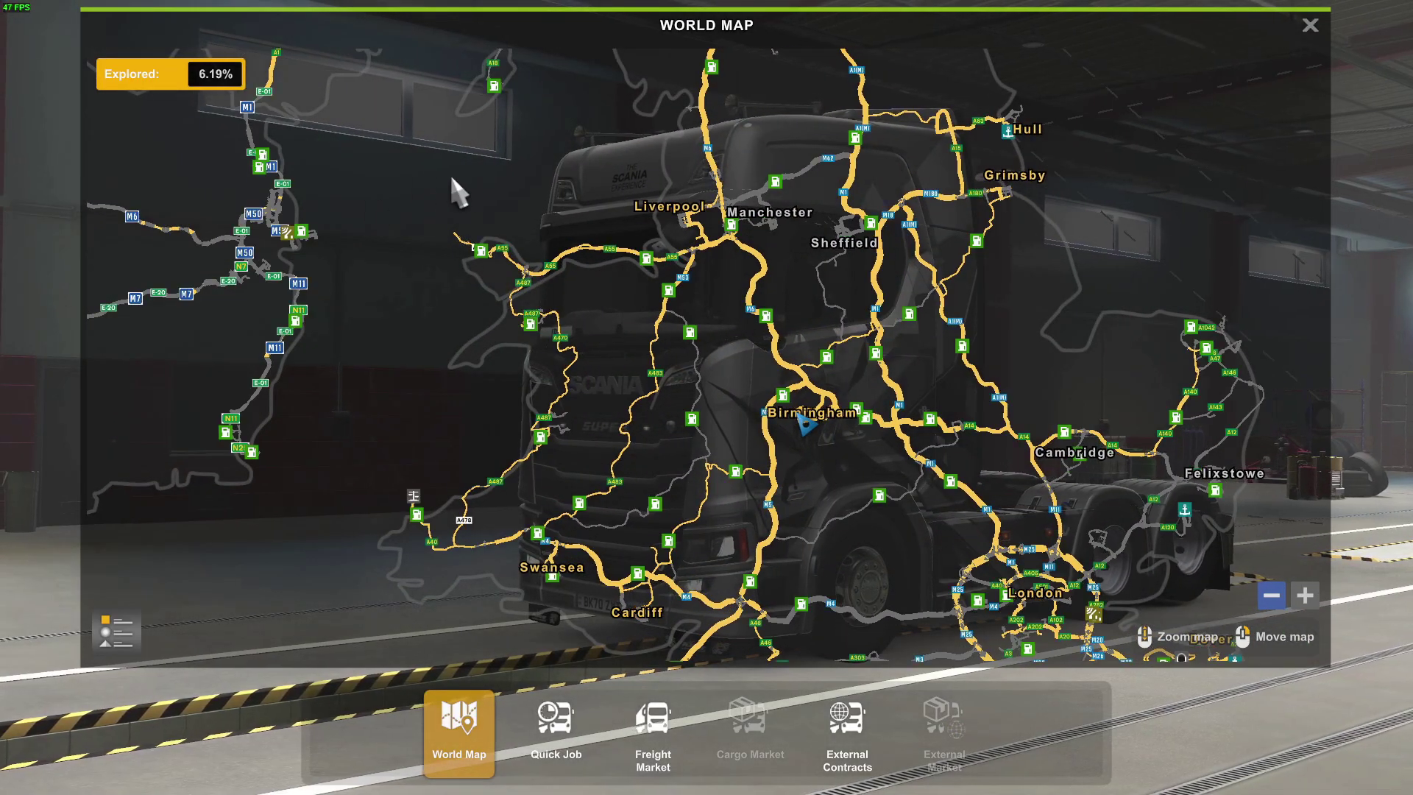
{"action": "left_click_drag", "start_coordinate": [458, 197], "coordinate": [893, 395]}
{"action": "scroll", "coordinate": [894, 394], "scroll_direction": "up", "scroll_amount": 6}
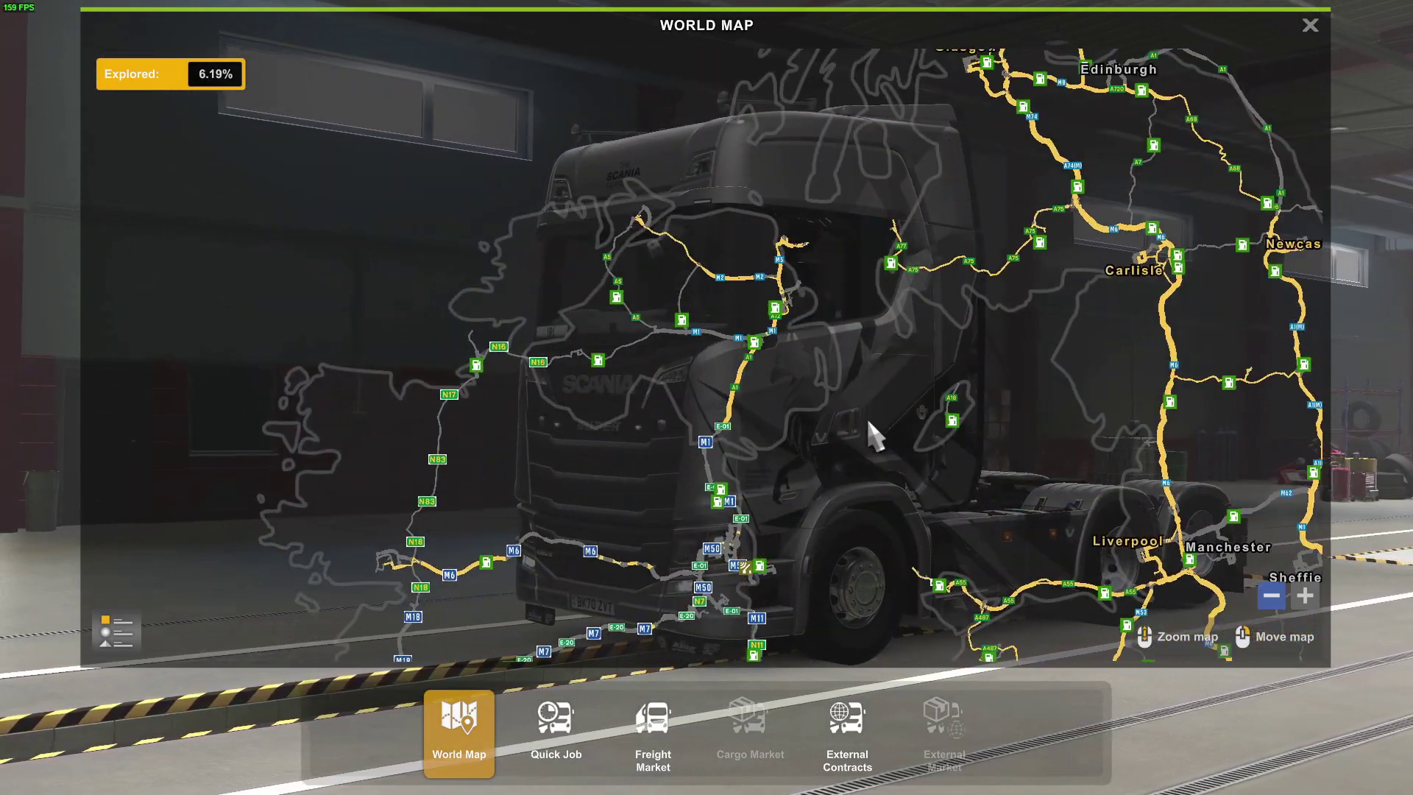
{"action": "scroll", "coordinate": [819, 489], "scroll_direction": "down", "scroll_amount": 5}
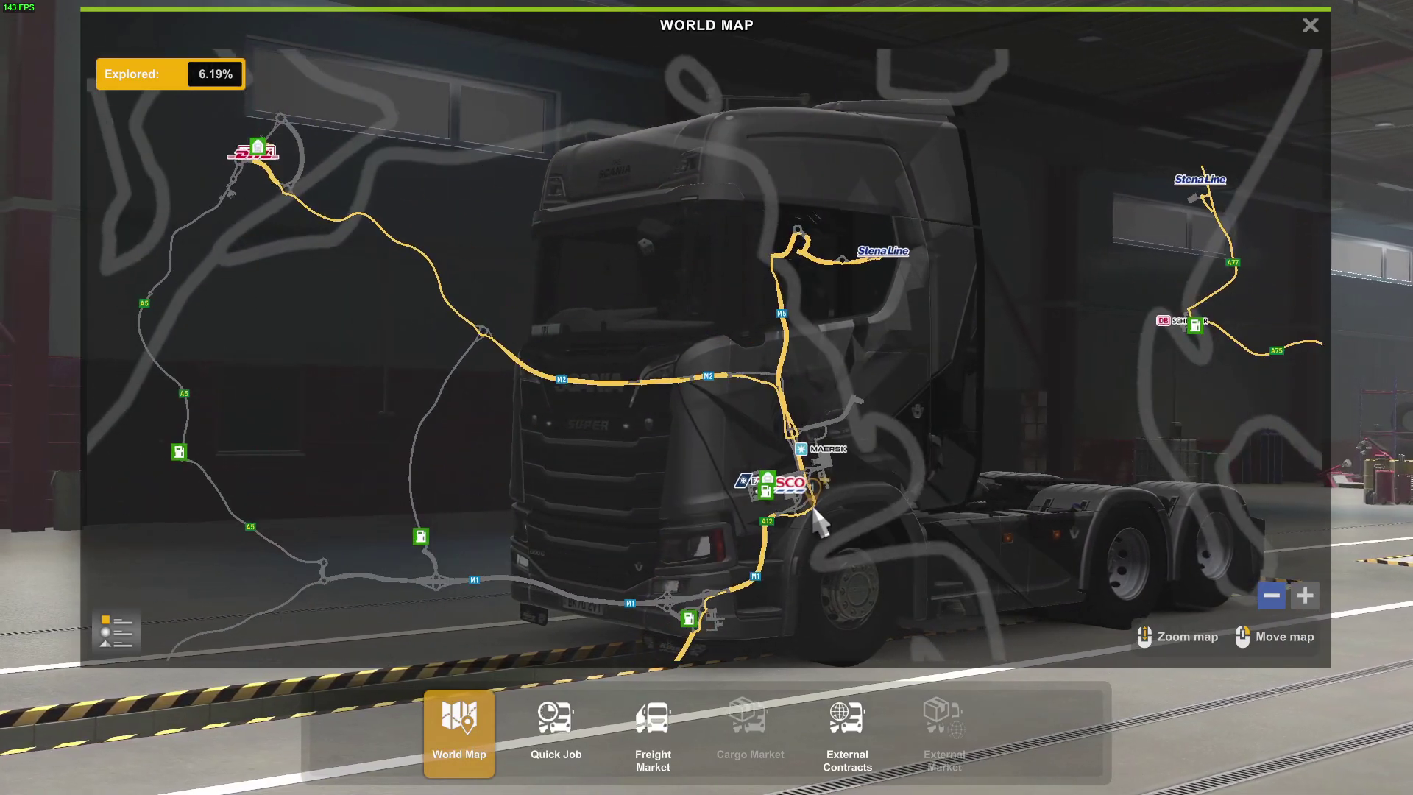
{"action": "scroll", "coordinate": [825, 490], "scroll_direction": "up", "scroll_amount": 5}
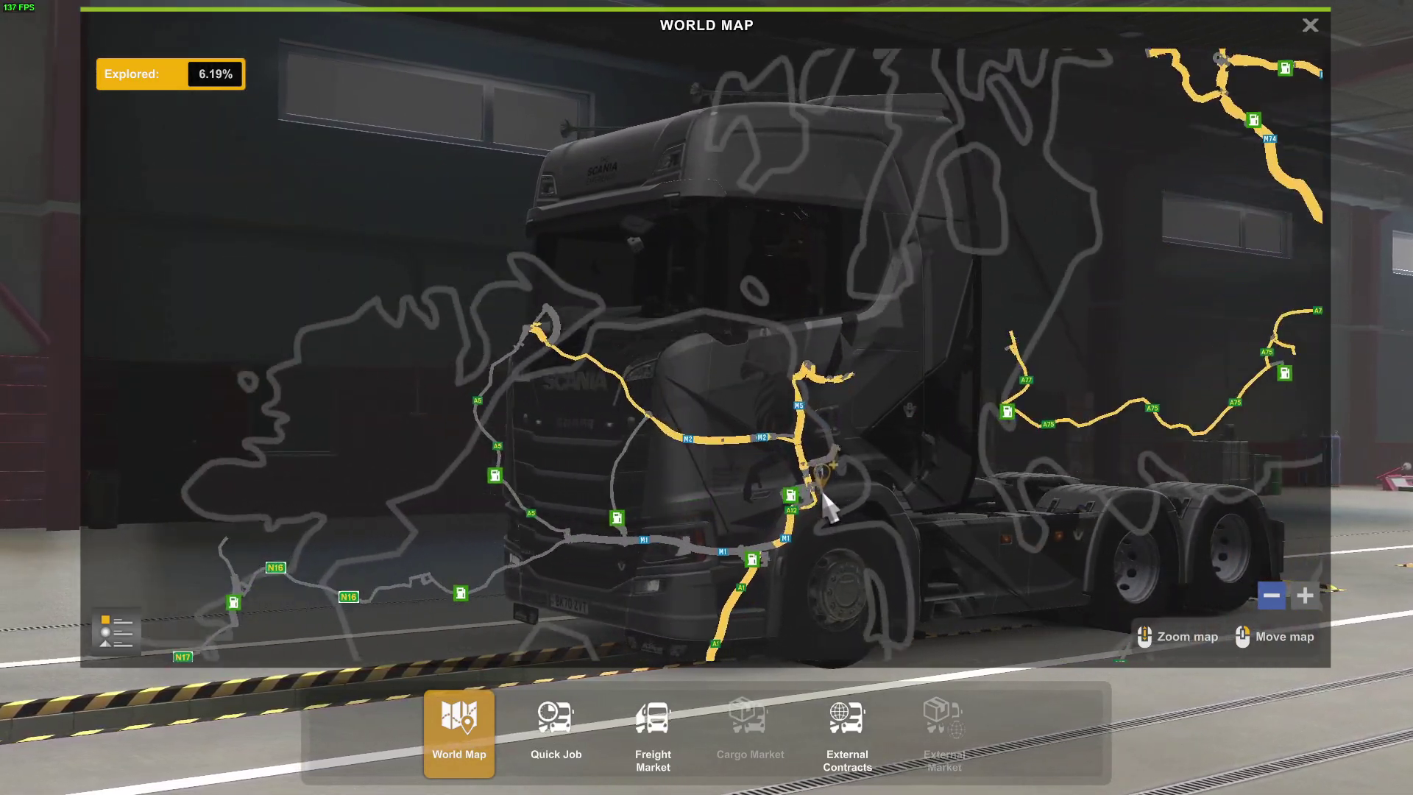
Examine the roads along Ireland's east coast, the rest of the island and the Irish Sea crossing towards Britain
{"action": "left_click_drag", "start_coordinate": [850, 549], "coordinate": [877, 69]}
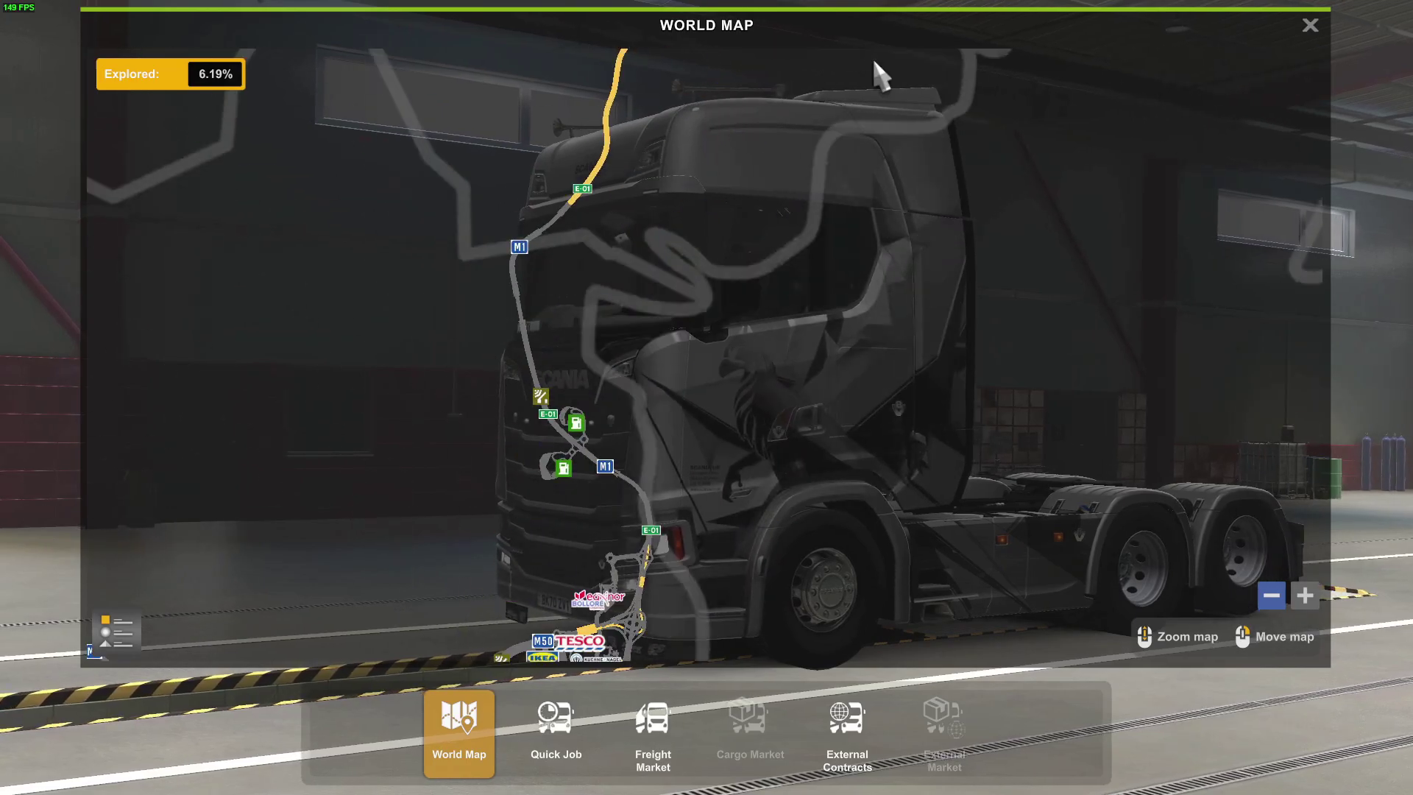
{"action": "scroll", "coordinate": [915, 302], "scroll_direction": "up", "scroll_amount": 3}
{"action": "scroll", "coordinate": [896, 421], "scroll_direction": "down", "scroll_amount": 5}
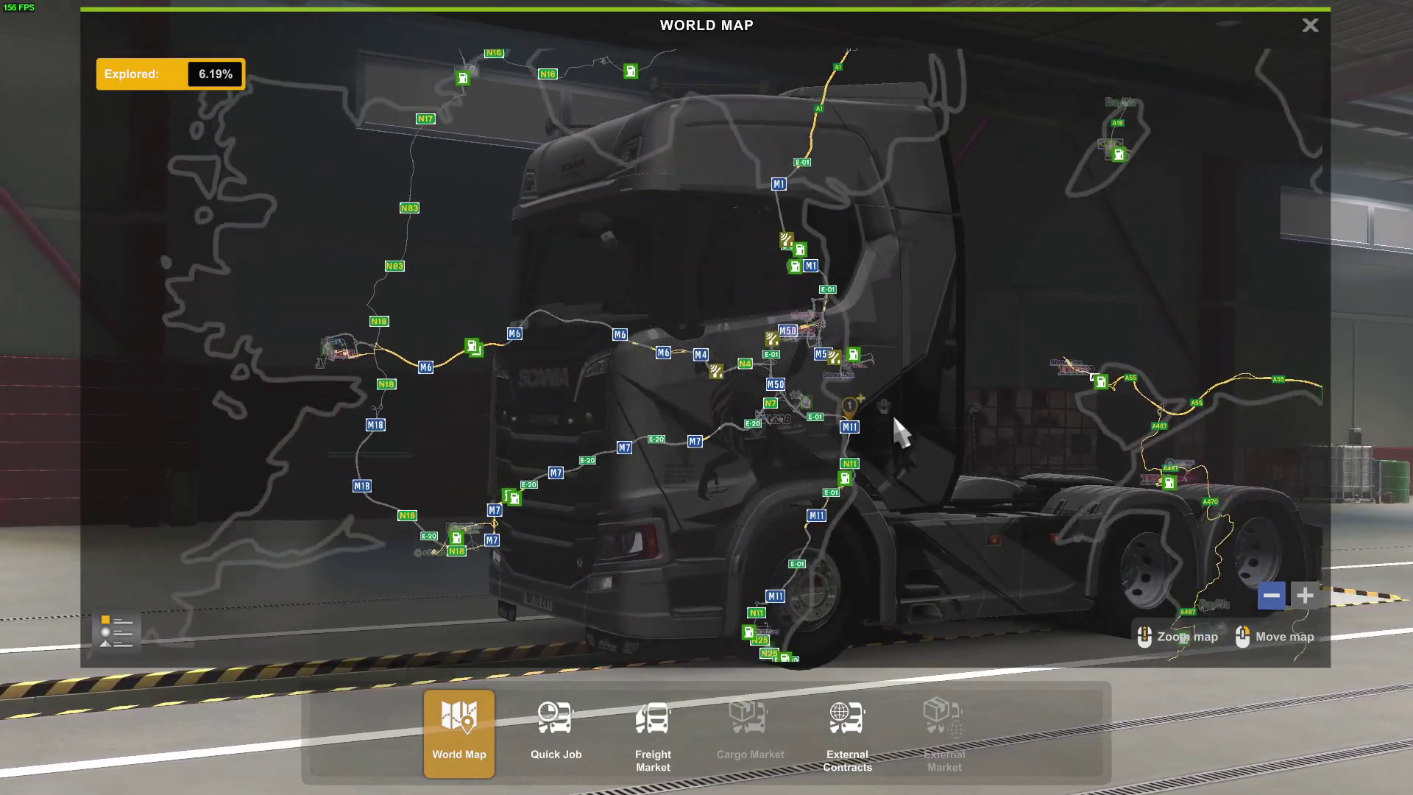
{"action": "left_click_drag", "start_coordinate": [813, 383], "coordinate": [736, 516]}
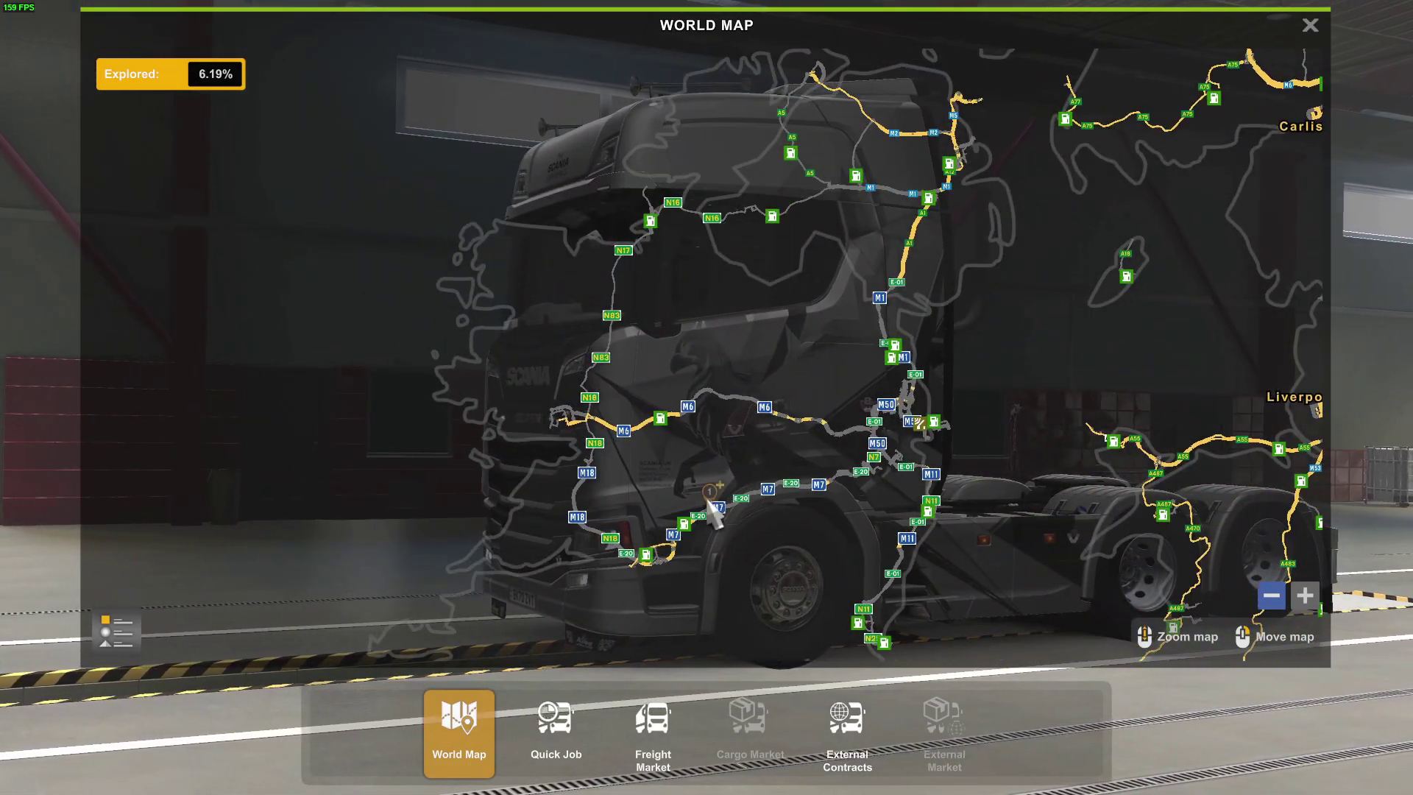
{"action": "left_click_drag", "start_coordinate": [686, 379], "coordinate": [744, 527]}
{"action": "scroll", "coordinate": [743, 527], "scroll_direction": "down", "scroll_amount": 2}
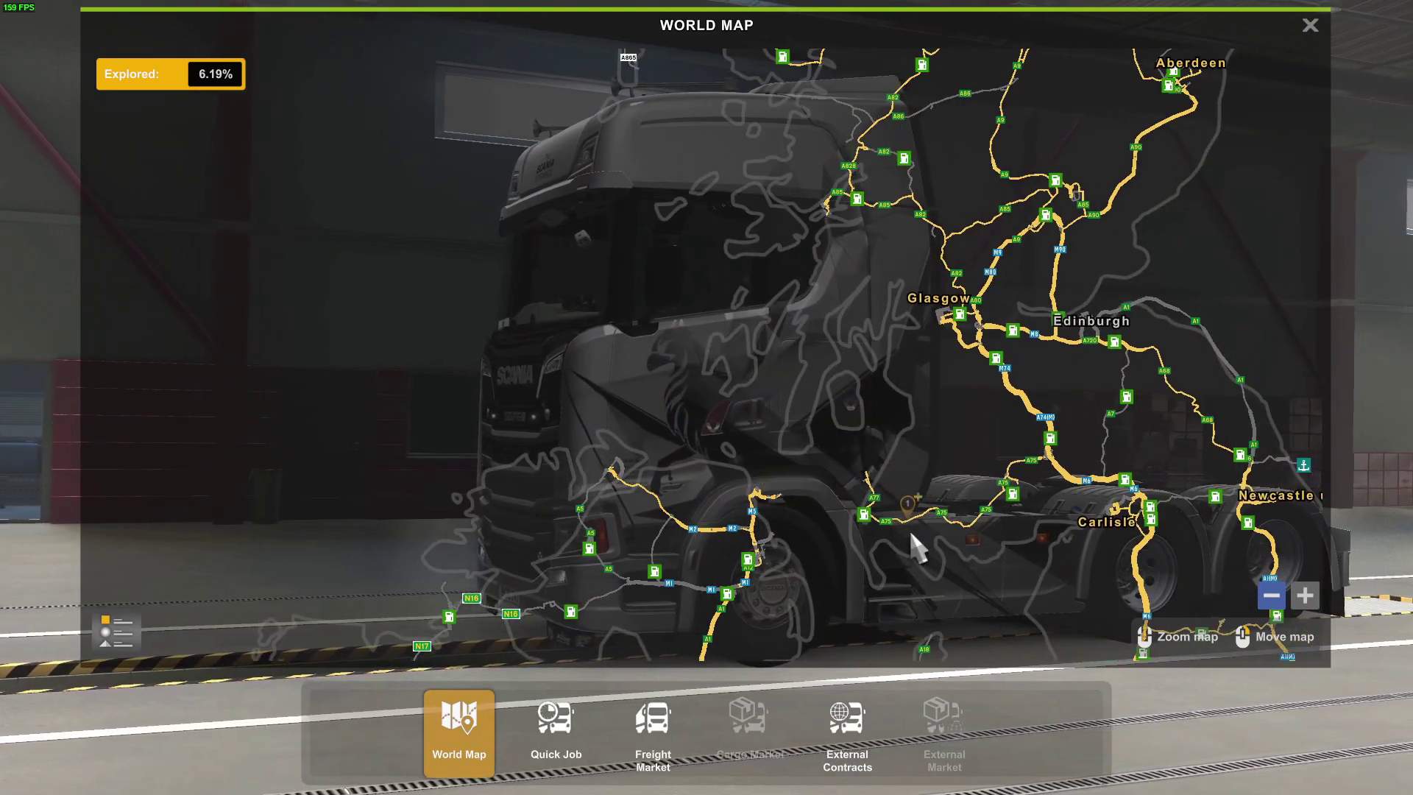
{"action": "scroll", "coordinate": [908, 528], "scroll_direction": "up", "scroll_amount": 2}
{"action": "left_click_drag", "start_coordinate": [814, 384], "coordinate": [799, 409]}
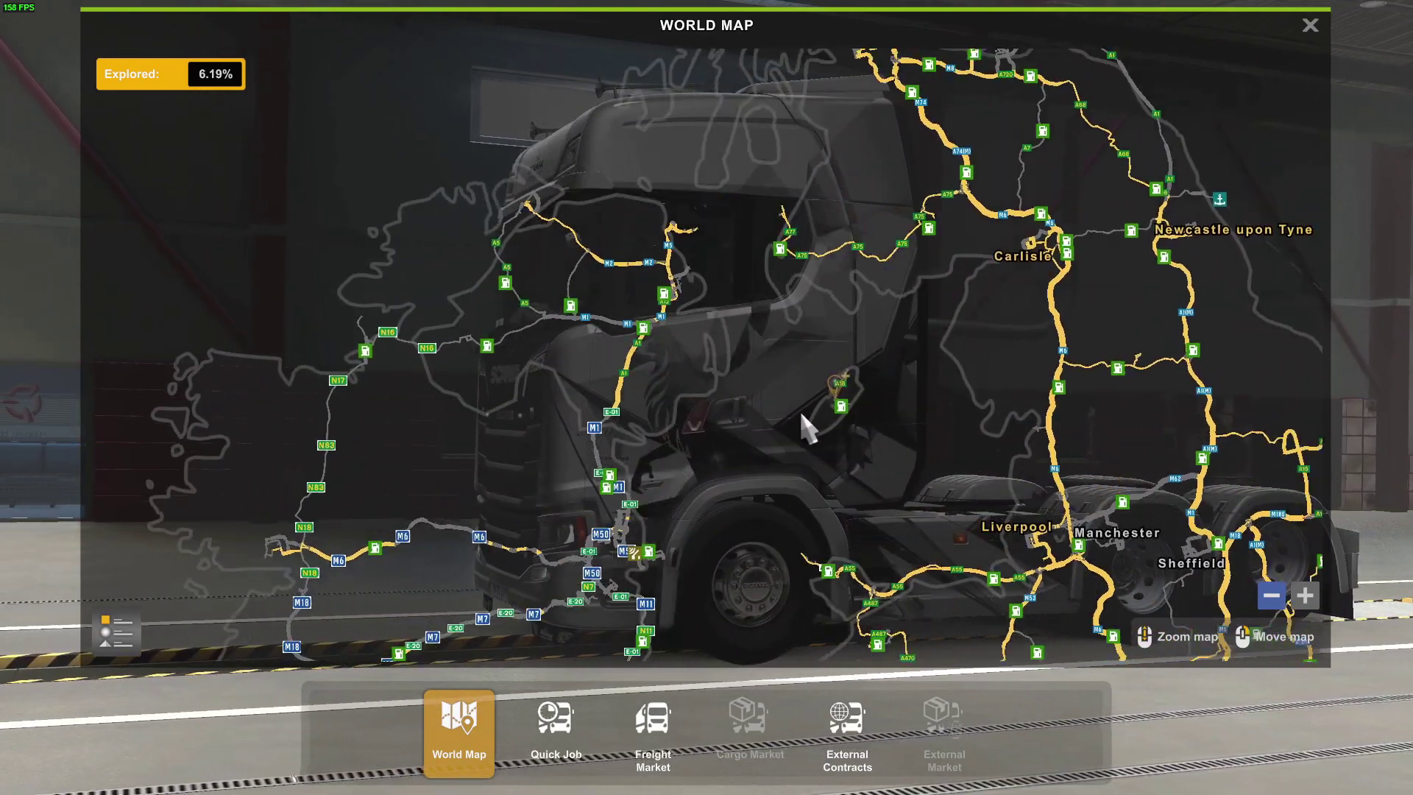
Inspect the roads of northern Scotland and its western islands around Glasgow and Aberdeen on the world map
{"action": "left_click_drag", "start_coordinate": [1083, 198], "coordinate": [863, 445]}
{"action": "left_click_drag", "start_coordinate": [943, 471], "coordinate": [784, 515]}
{"action": "left_click_drag", "start_coordinate": [662, 184], "coordinate": [773, 442]}
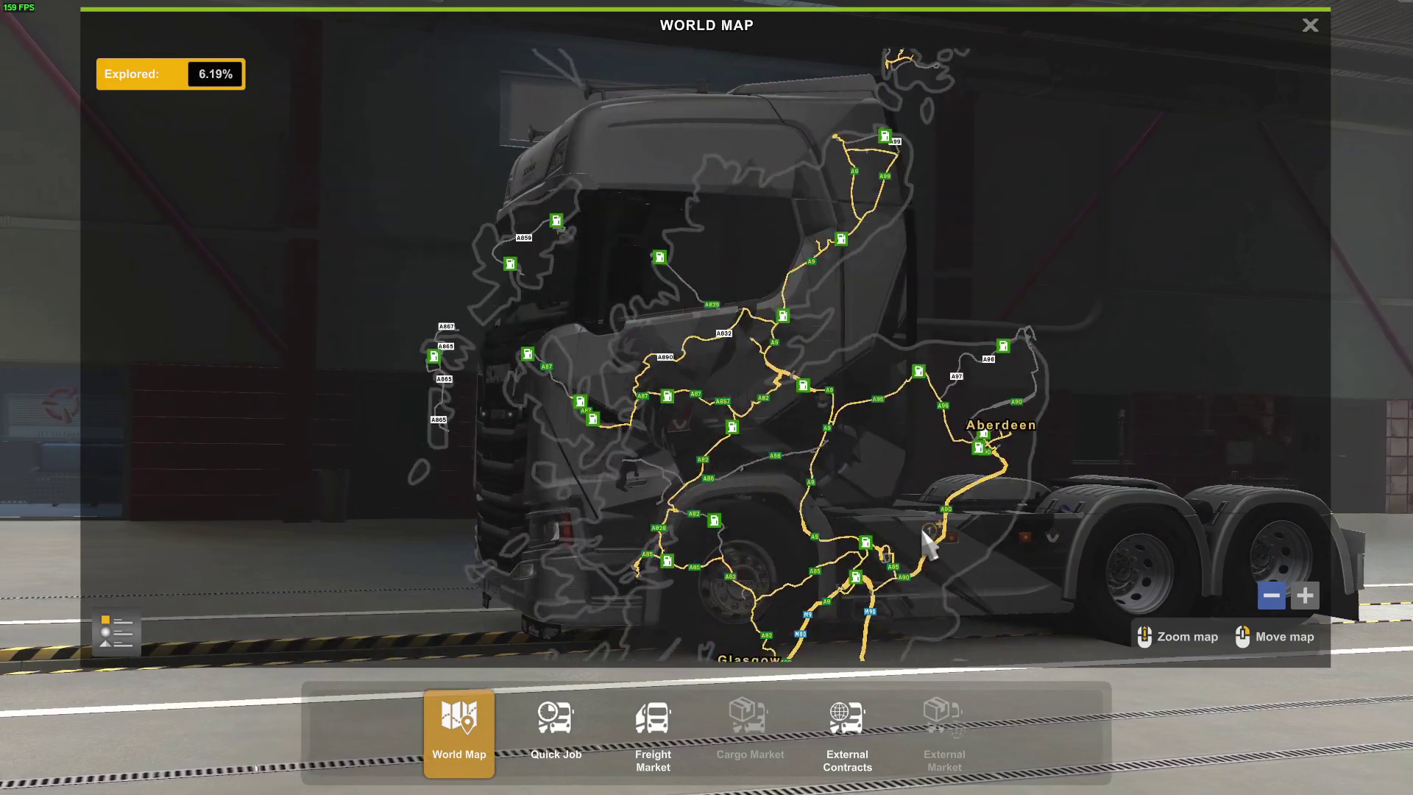
{"action": "left_click_drag", "start_coordinate": [736, 295], "coordinate": [877, 459]}
Inspect Iceland's road network on the world map and return to the view of Britain and France
{"action": "left_click_drag", "start_coordinate": [803, 413], "coordinate": [1395, 401]}
{"action": "scroll", "coordinate": [760, 524], "scroll_direction": "down", "scroll_amount": 3}
{"action": "scroll", "coordinate": [1260, 565], "scroll_direction": "up", "scroll_amount": 2}
{"action": "scroll", "coordinate": [1268, 508], "scroll_direction": "down", "scroll_amount": 5}
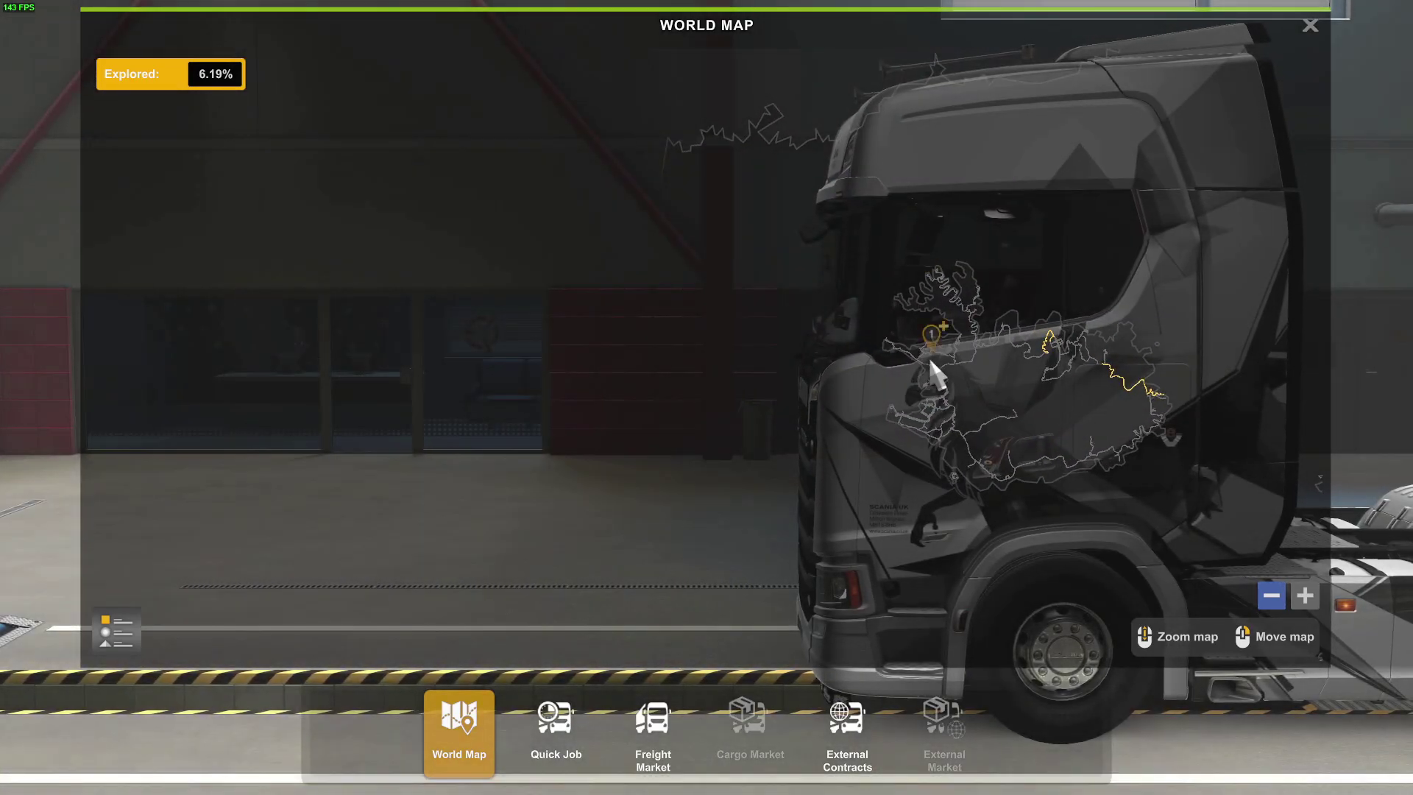
{"action": "scroll", "coordinate": [930, 372], "scroll_direction": "up", "scroll_amount": 4}
{"action": "left_click_drag", "start_coordinate": [938, 254], "coordinate": [559, 23]}
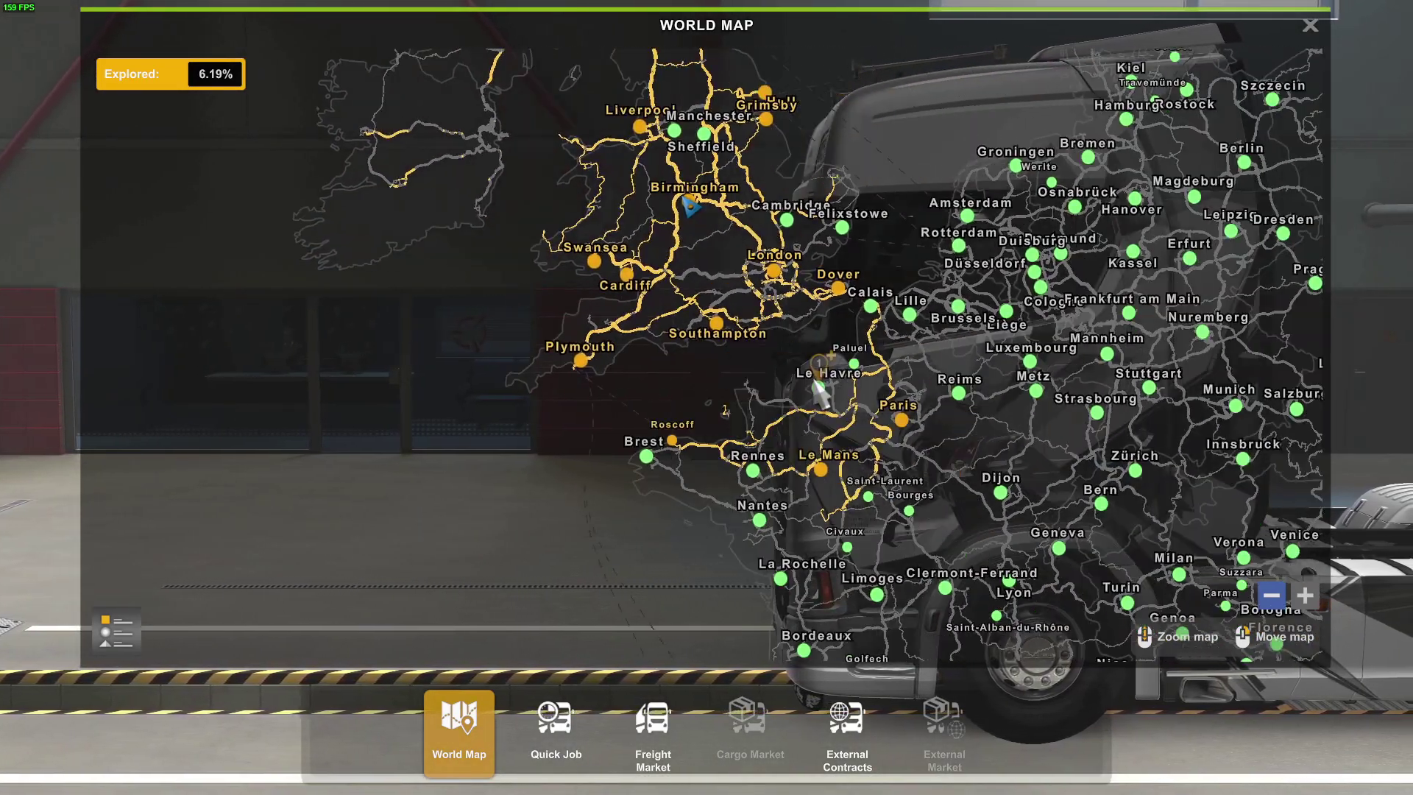
Close the world map and leave the current profile for the Launchpad
{"action": "left_click", "coordinate": [1311, 25]}
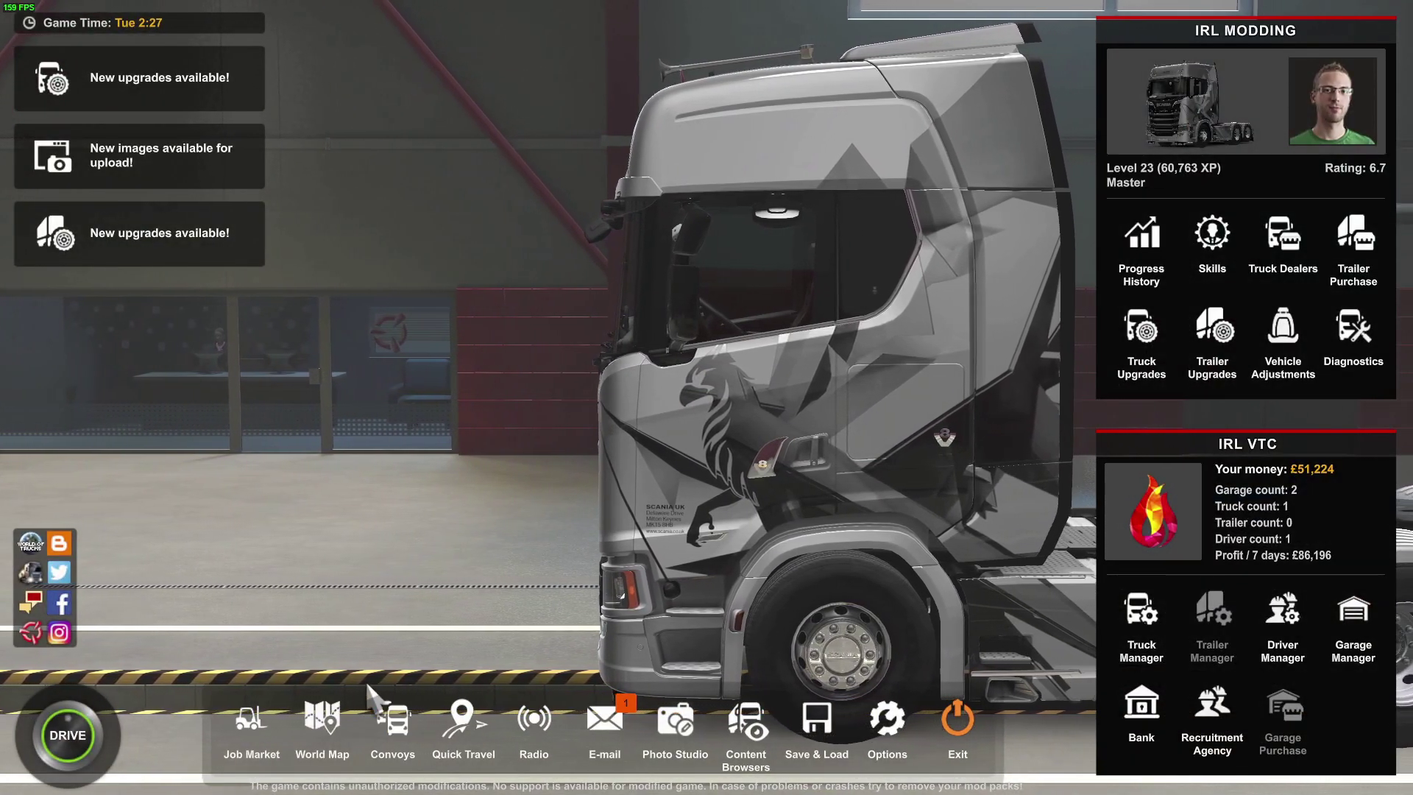
{"action": "left_click", "coordinate": [958, 725]}
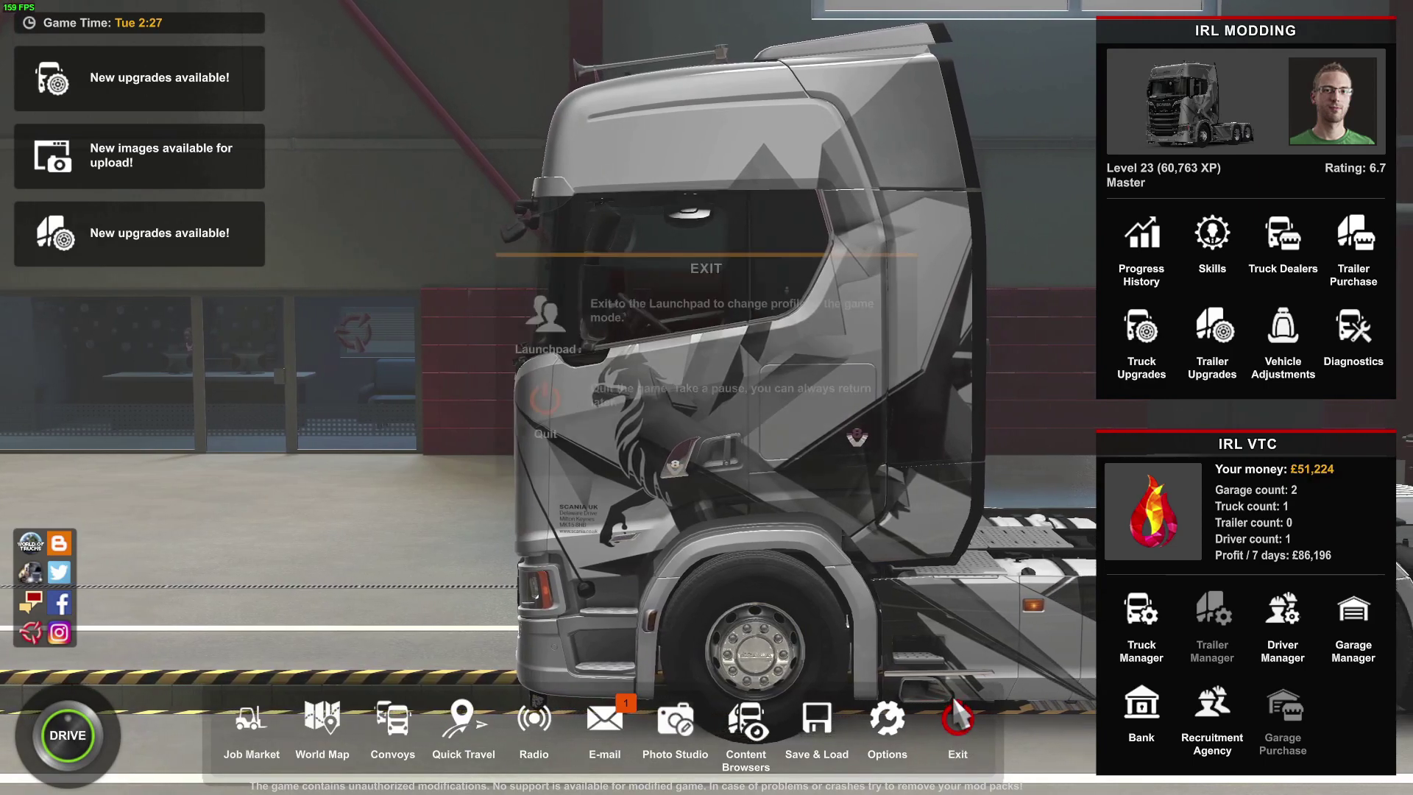
{"action": "left_click", "coordinate": [538, 316]}
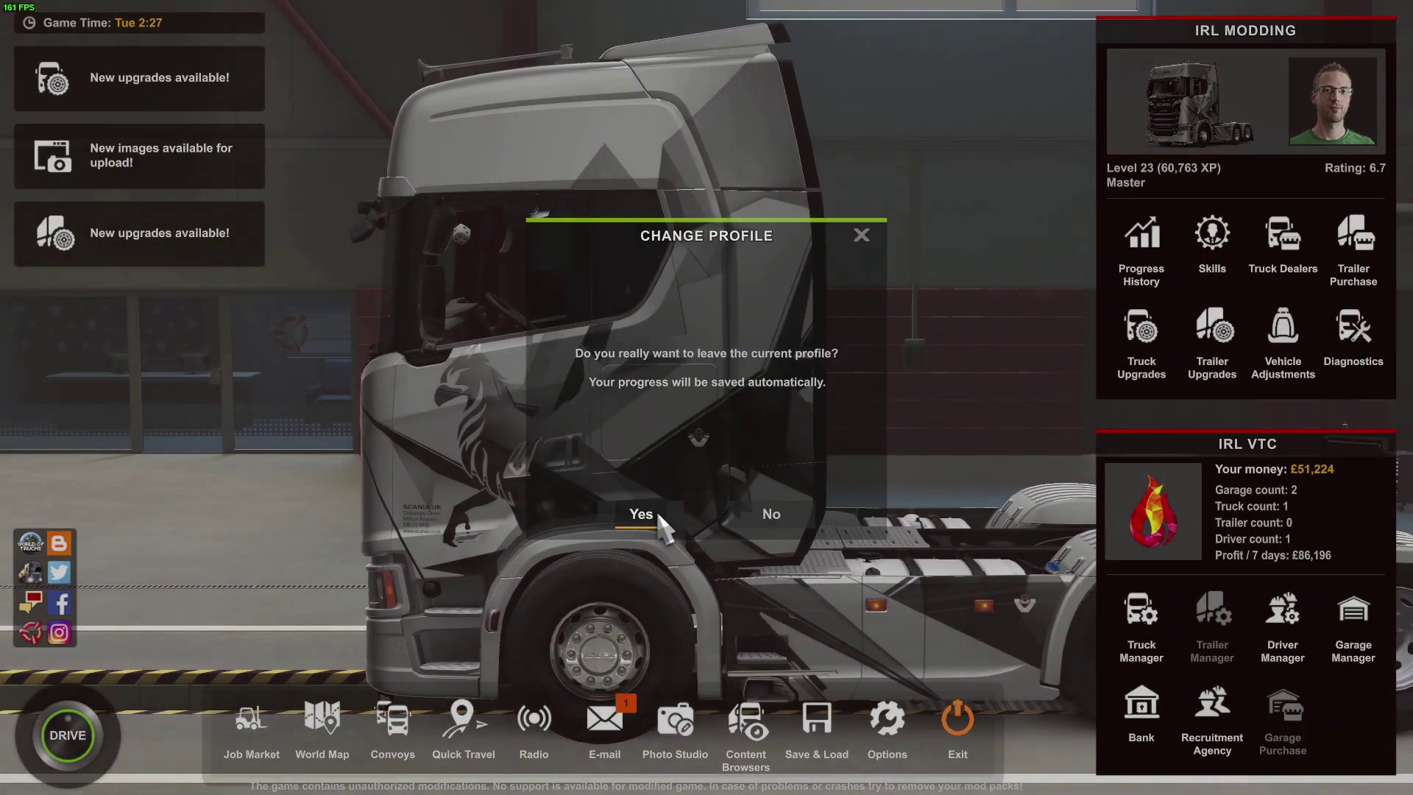
{"action": "left_click", "coordinate": [659, 518]}
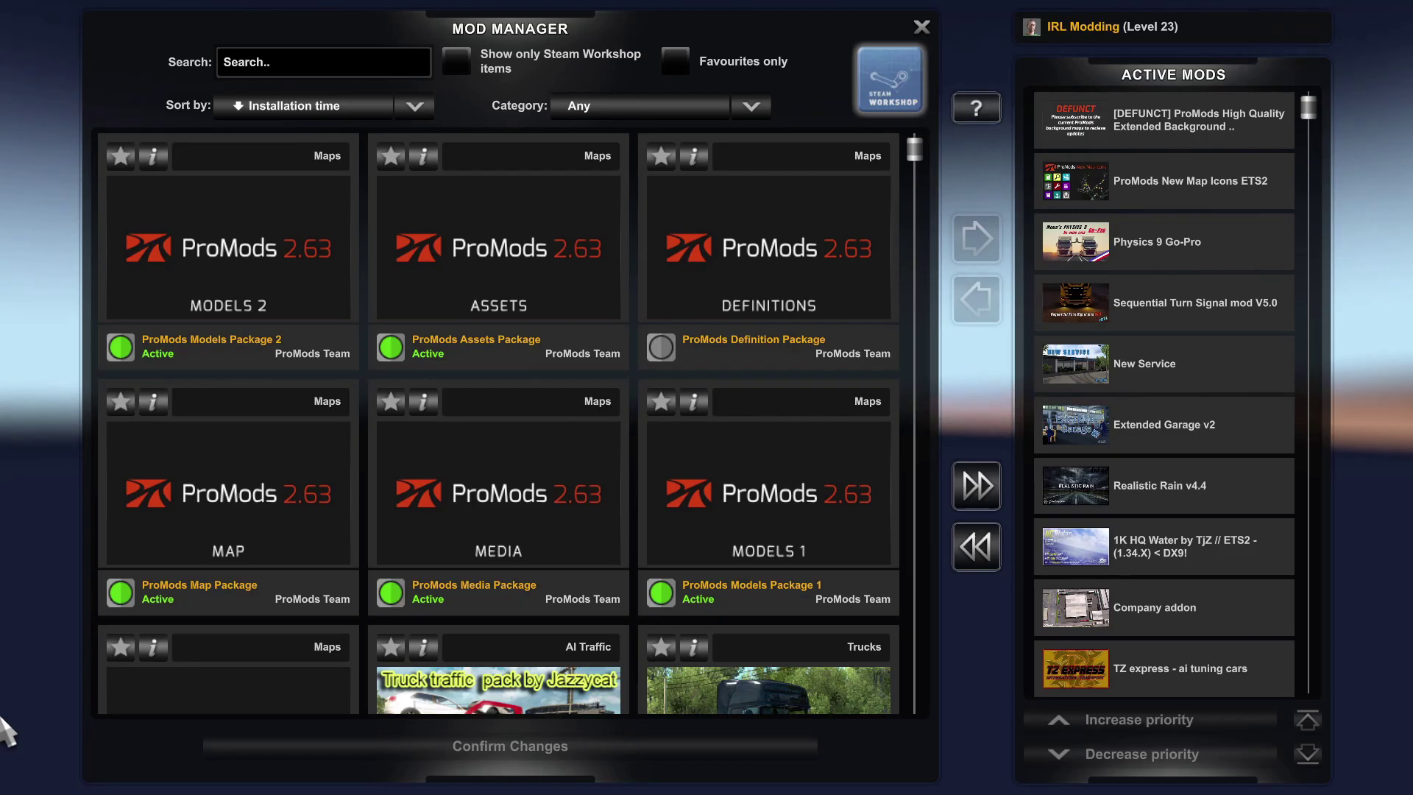
Switch from the game to the desktop by opening Task Manager
{"action": "key", "text": "ctrl+shift+Escape"}
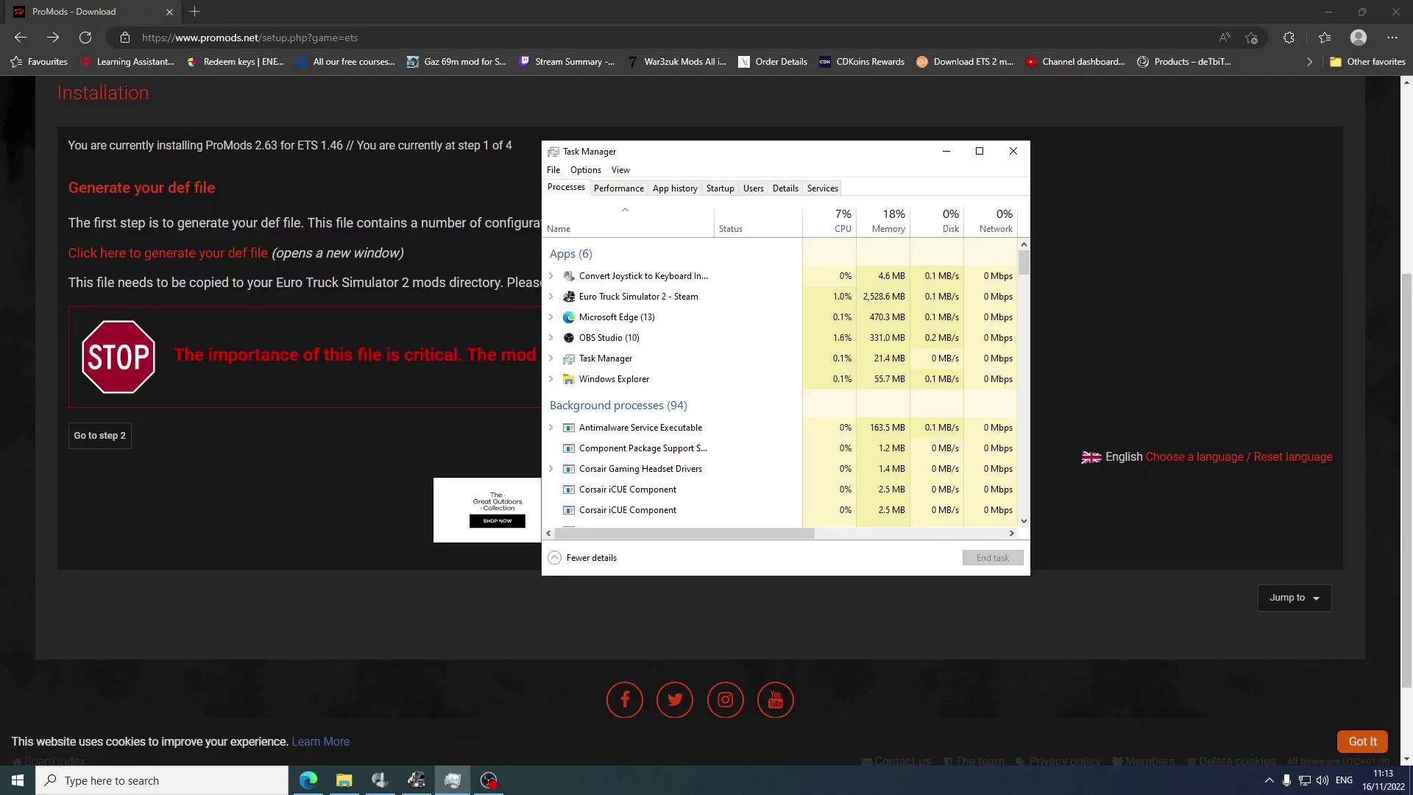
{"action": "key", "text": "alt+Tab"}
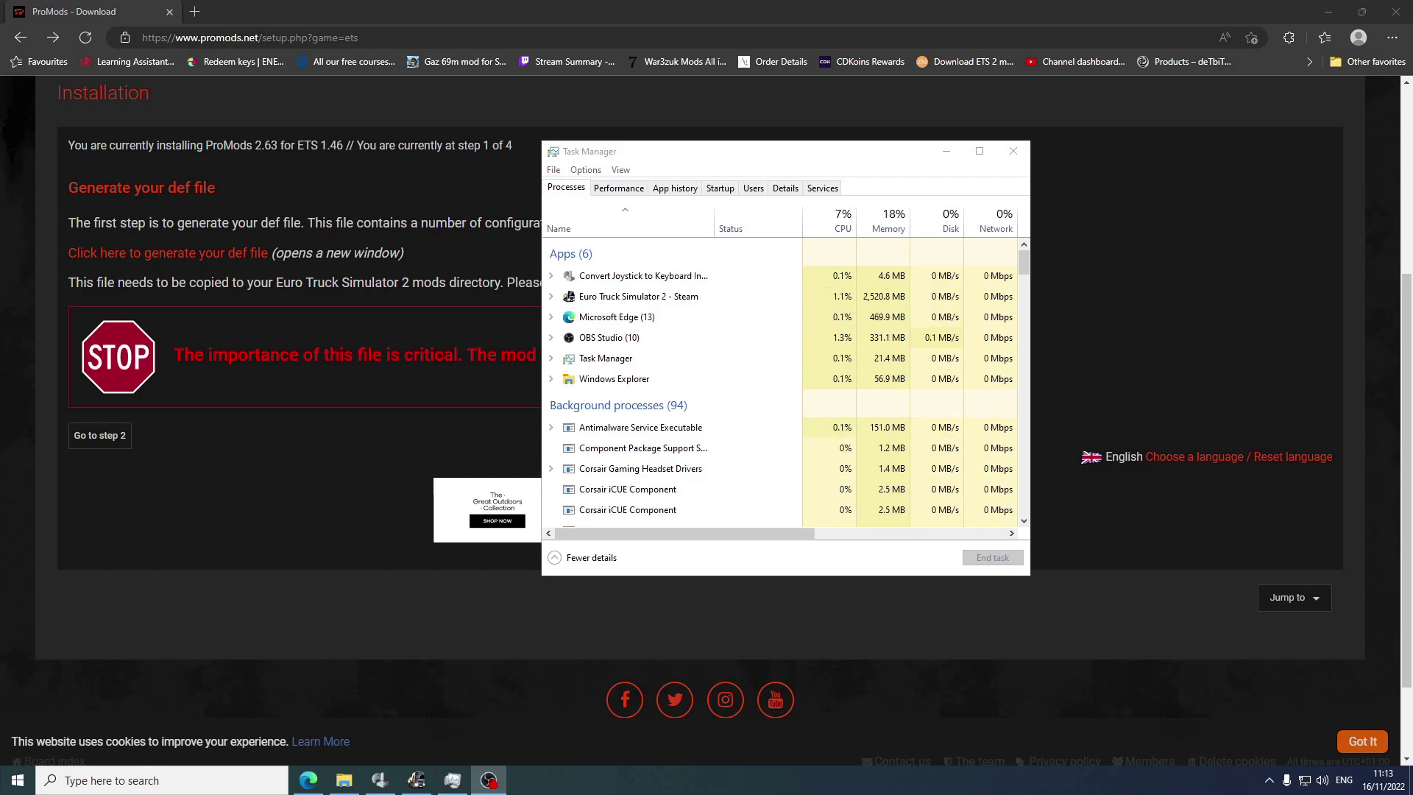